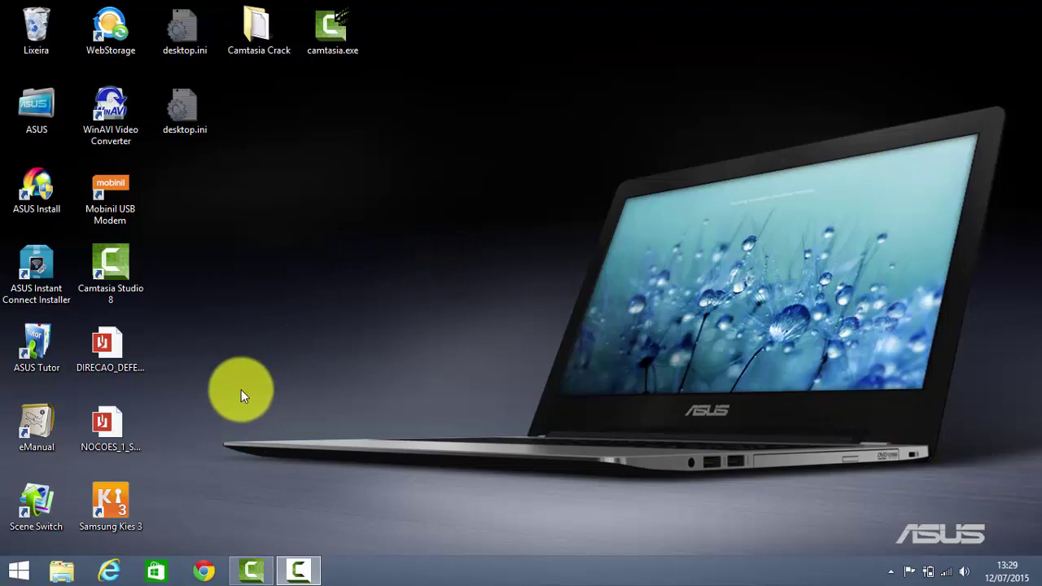
# Launch Excel 2013 from the installed apps, dismiss the activation wizard, and create a blank workbook.
pyautogui.click(11, 577)
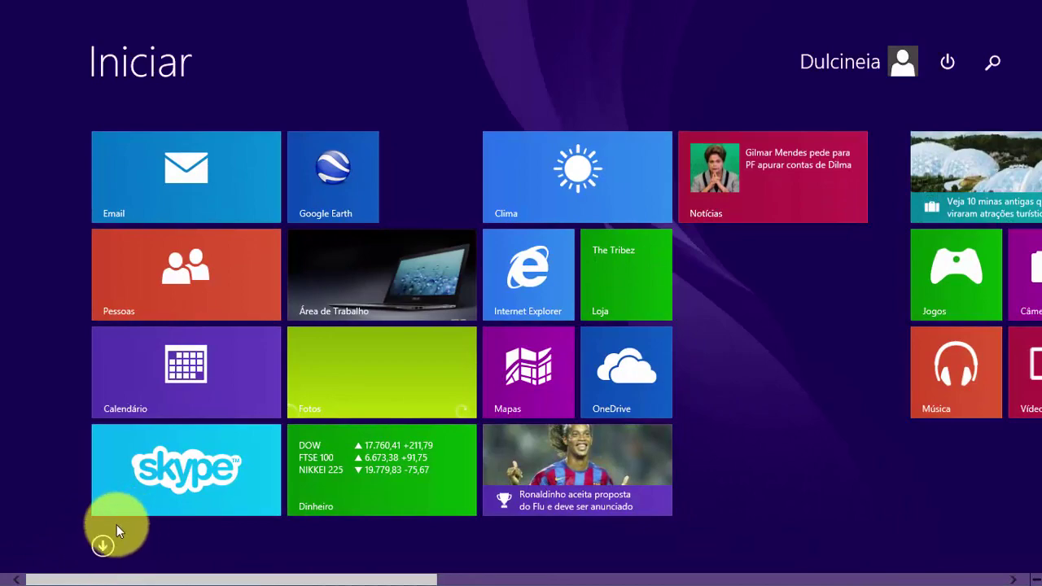
pyautogui.click(103, 544)
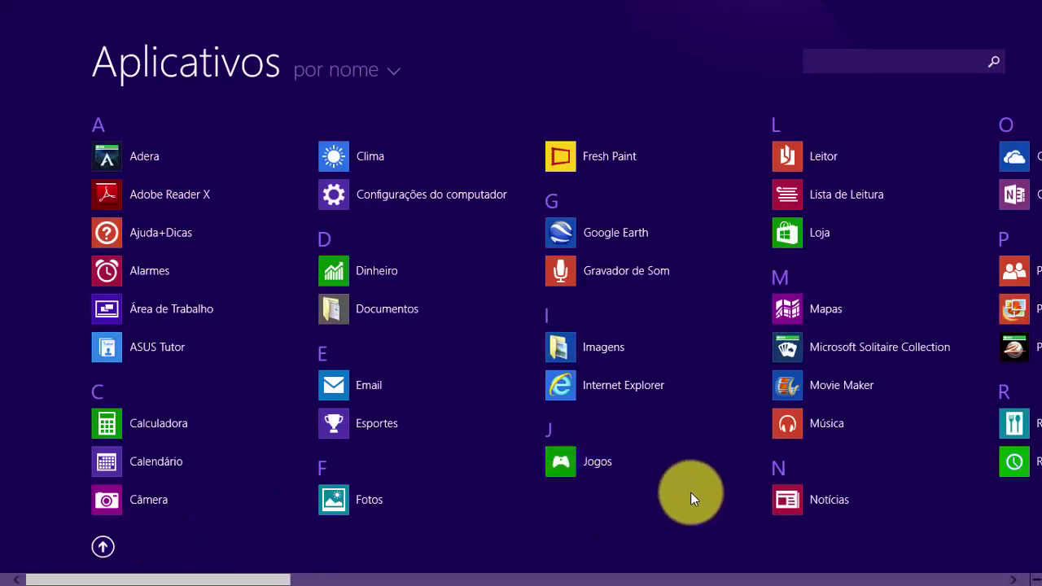
pyautogui.scroll(-5, 690, 496)
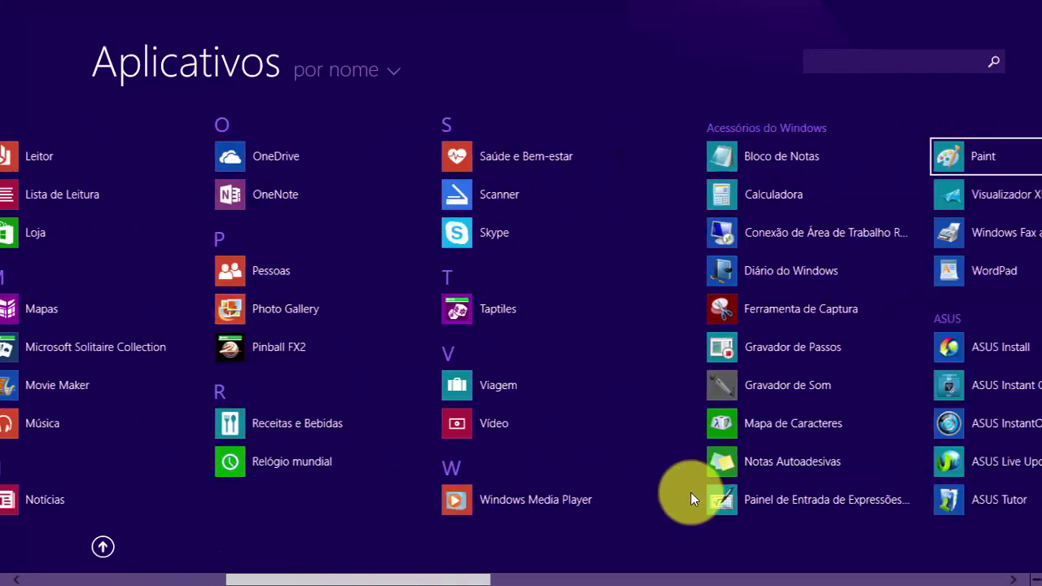
pyautogui.scroll(-5, 690, 493)
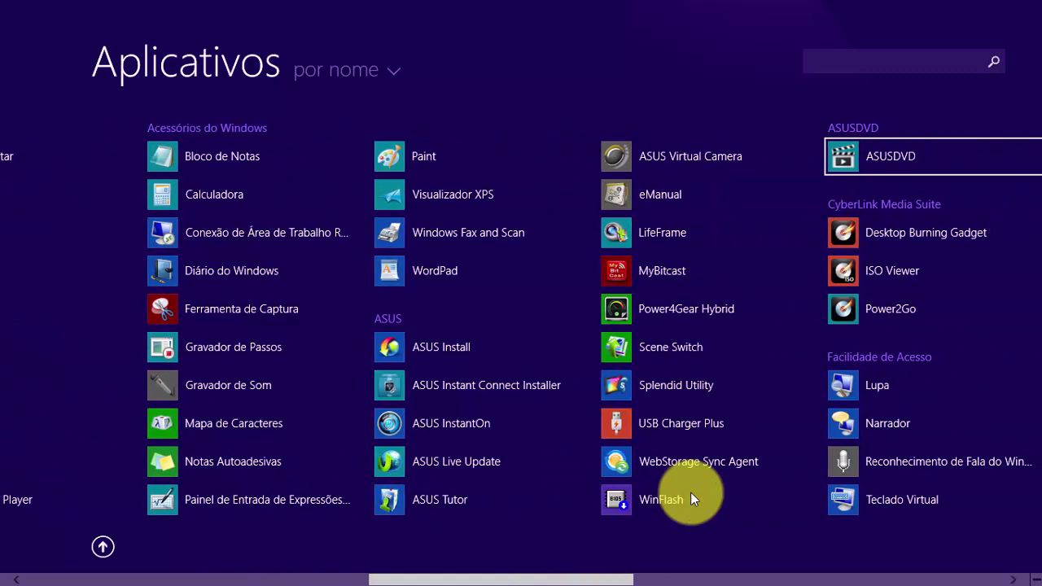
pyautogui.scroll(-5, 690, 496)
pyautogui.scroll(-2, 690, 497)
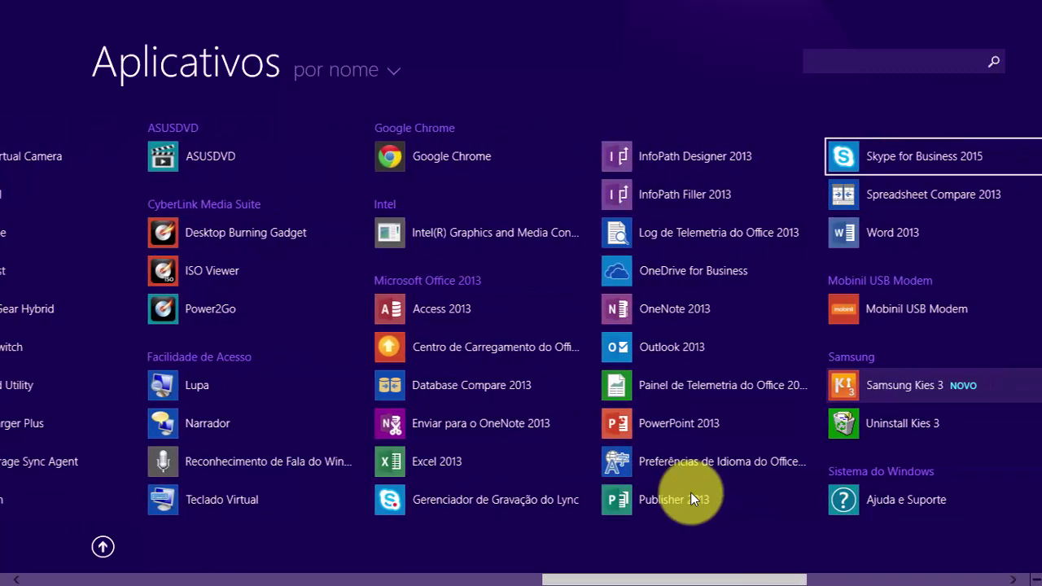
pyautogui.click(436, 462)
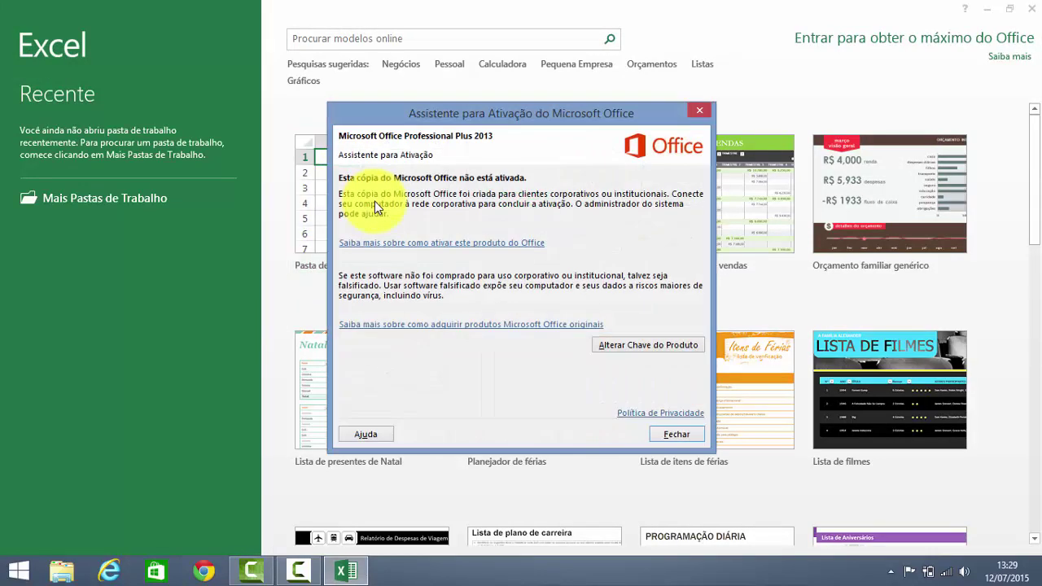
pyautogui.click(683, 433)
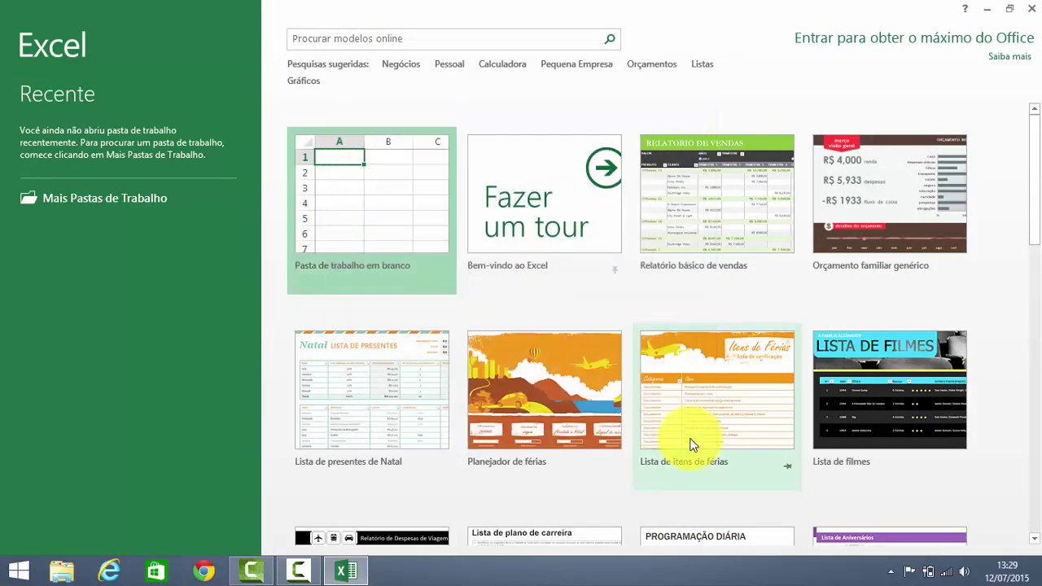
pyautogui.click(391, 226)
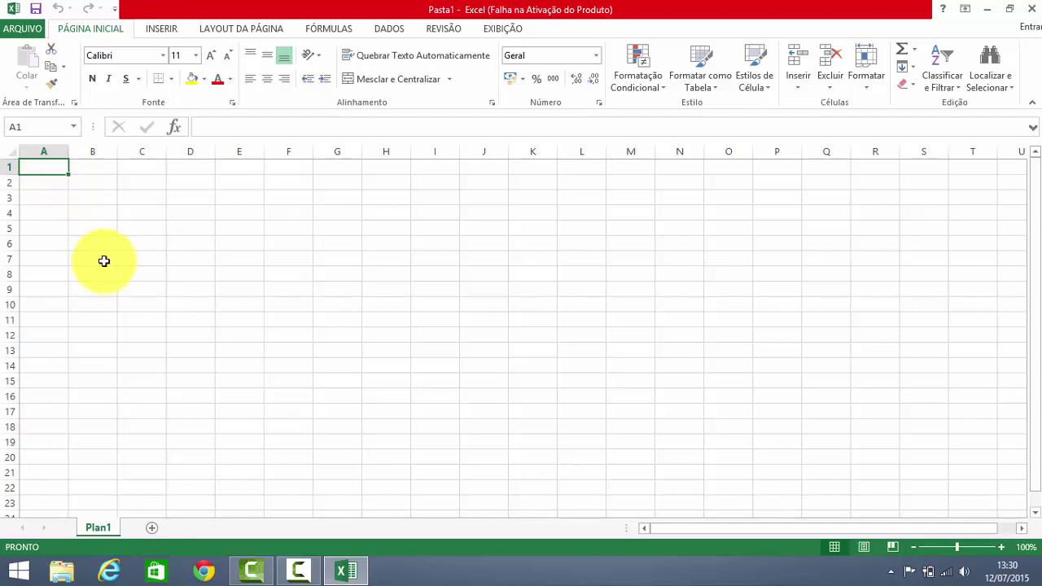
# Enter Exemplo1 in cell A1 and autofill the series down to A5.
pyautogui.write('Exem')
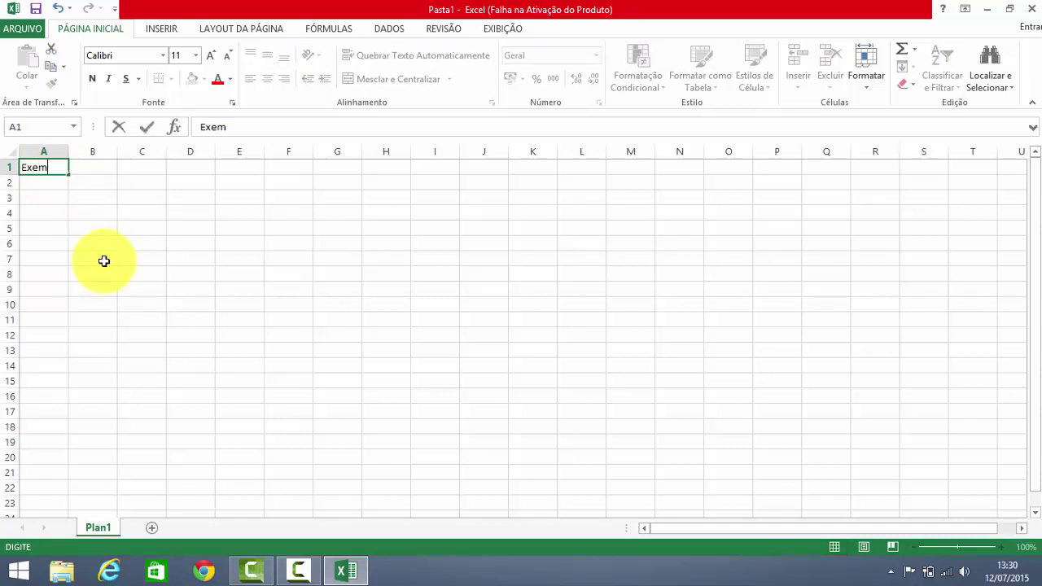
pyautogui.write('plo1')
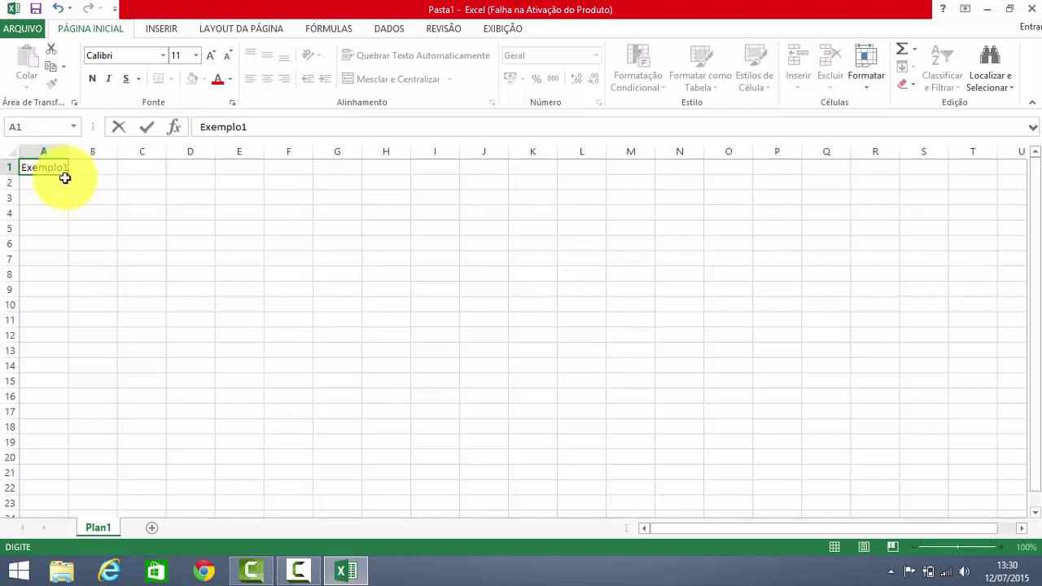
pyautogui.moveTo(67, 176); pyautogui.dragTo(72, 243)
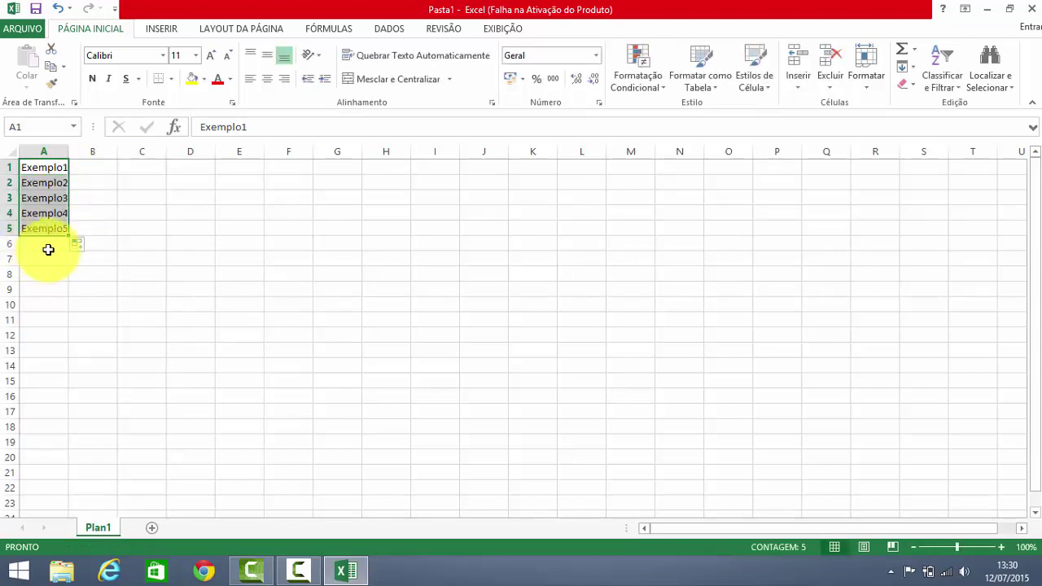
# Enter parcela1 in cell B1 and autofill the series down to B5.
pyautogui.click(95, 166)
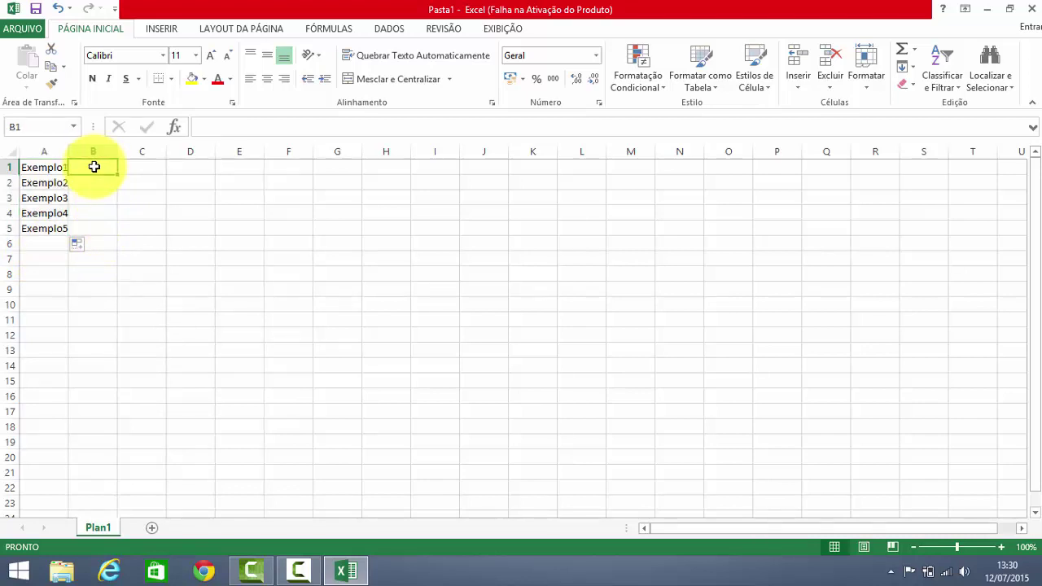
pyautogui.write('pa')
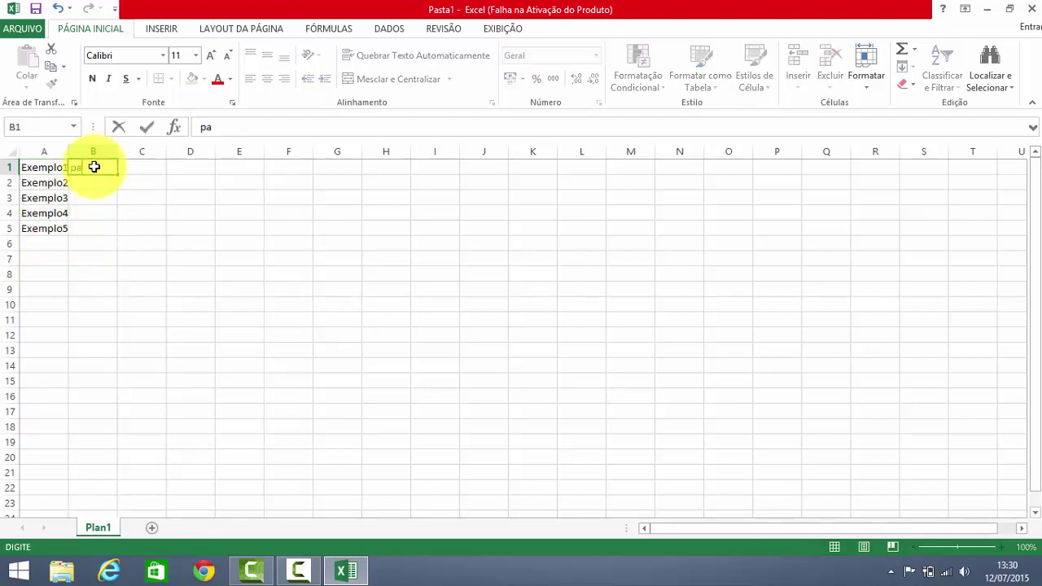
pyautogui.write('rcela1')
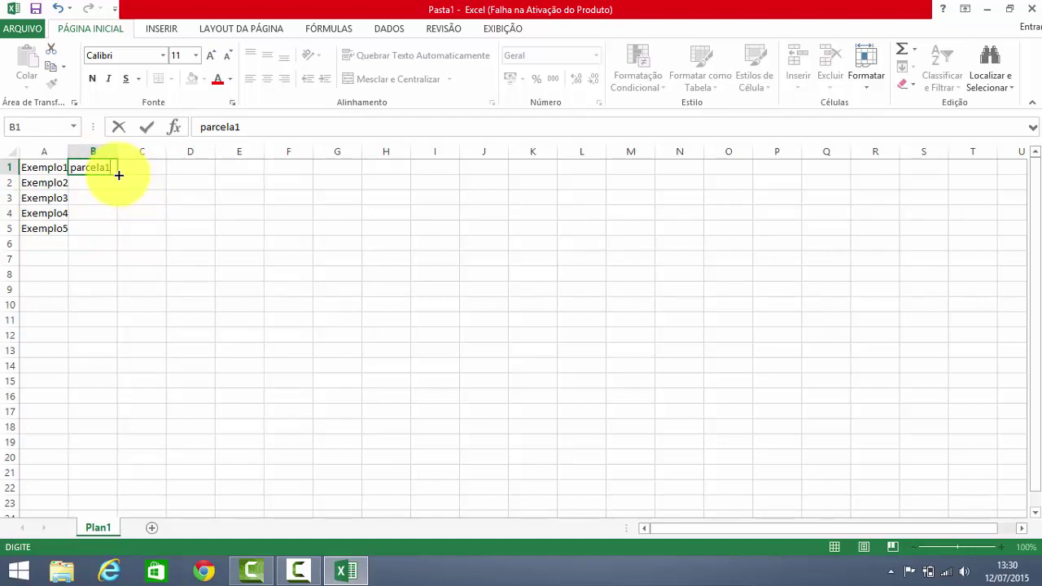
pyautogui.moveTo(119, 175); pyautogui.dragTo(118, 241)
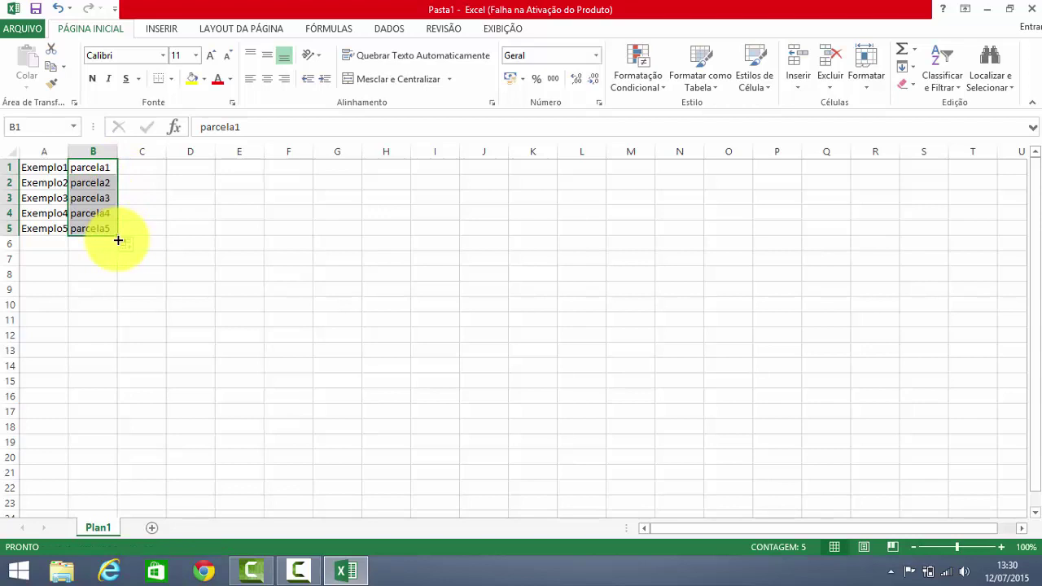
# Enter the values 10, 20, 30, 40 and 50 in cells C1 through C5.
pyautogui.click(139, 167)
pyautogui.write('10')
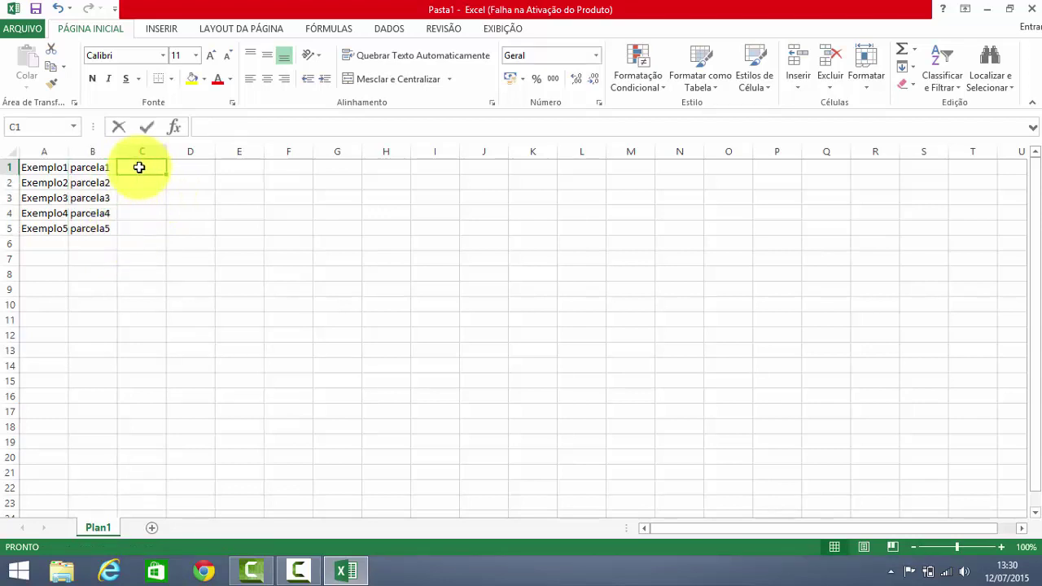
pyautogui.press('Return')
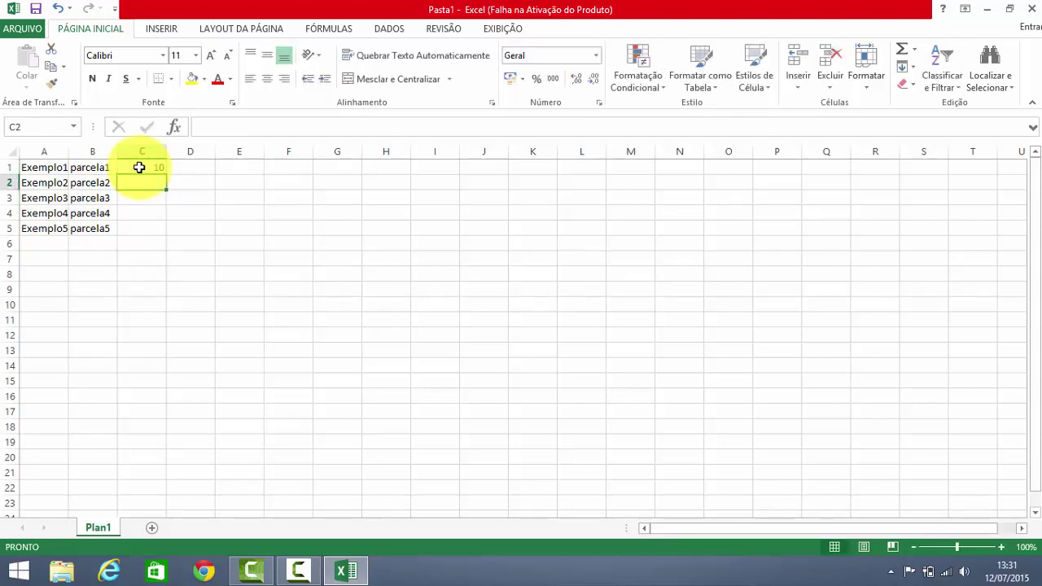
pyautogui.write('20')
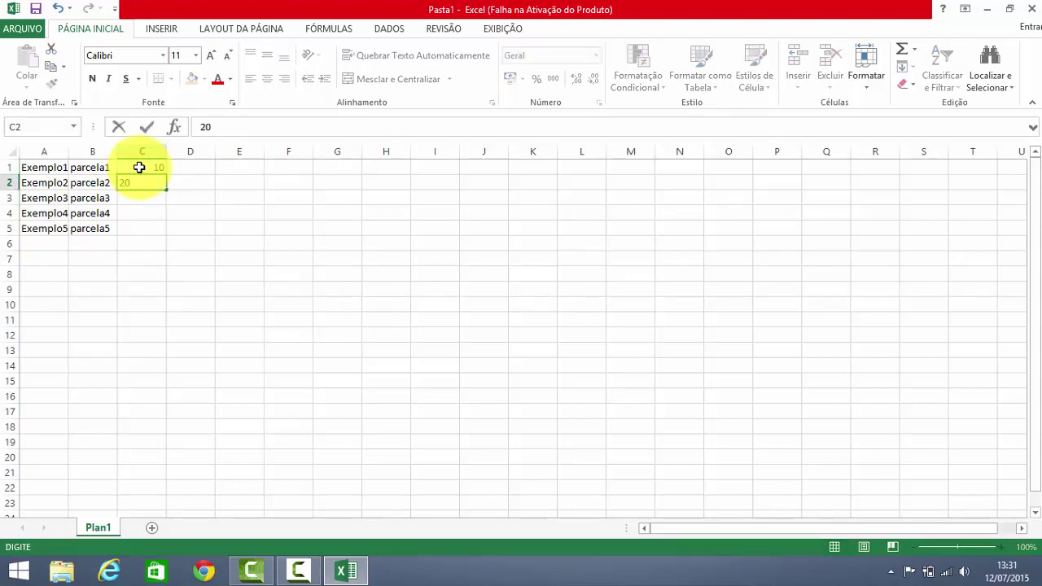
pyautogui.press('Return')
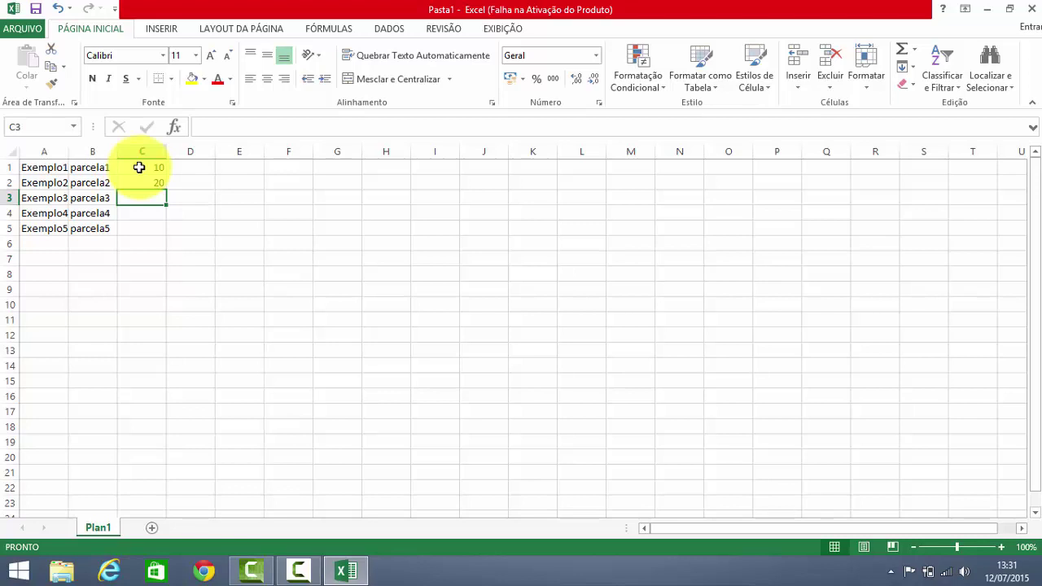
pyautogui.write('30')
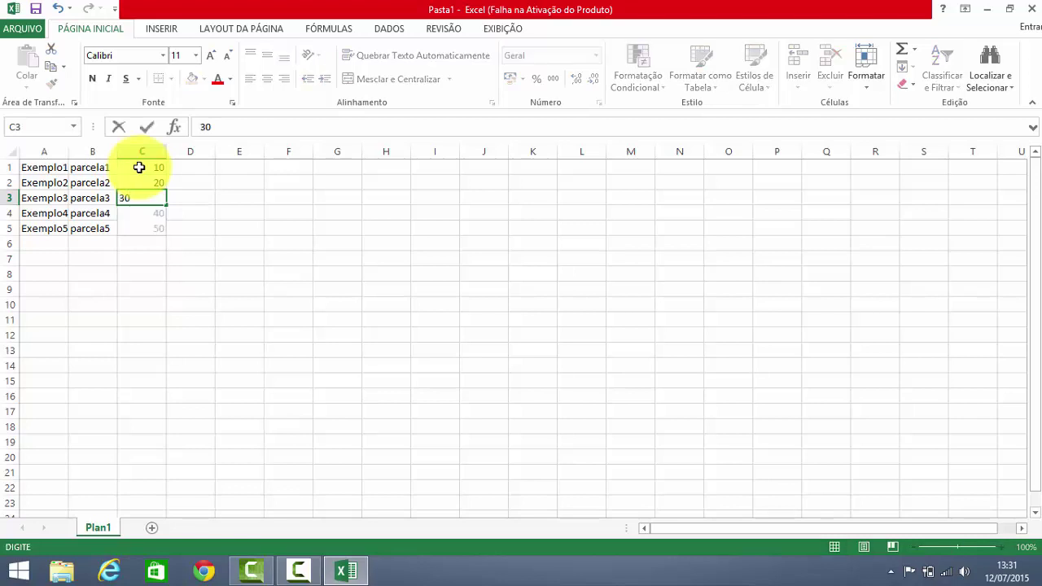
pyautogui.press('Return')
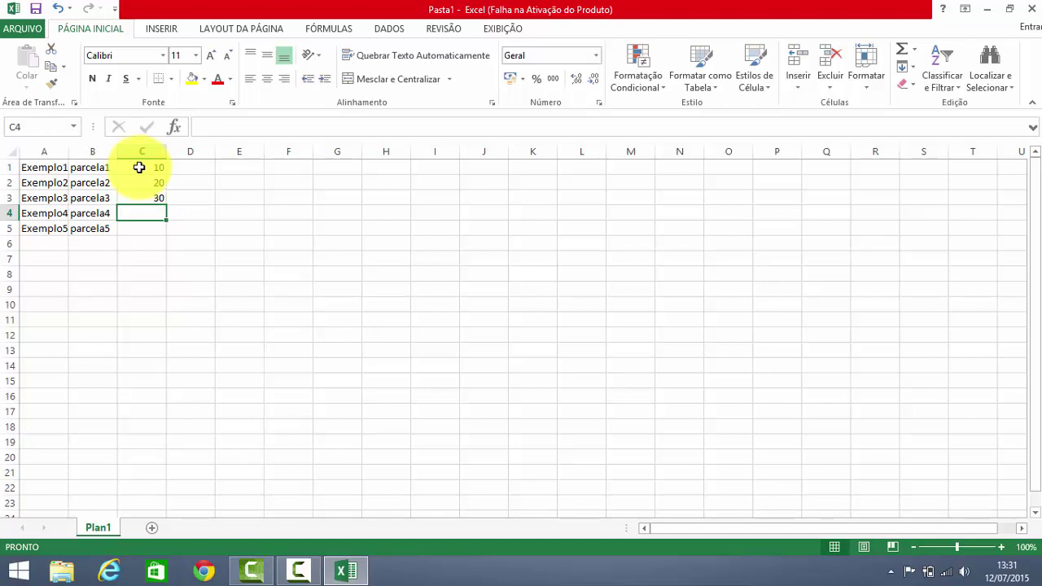
pyautogui.write('40')
pyautogui.press('Return')
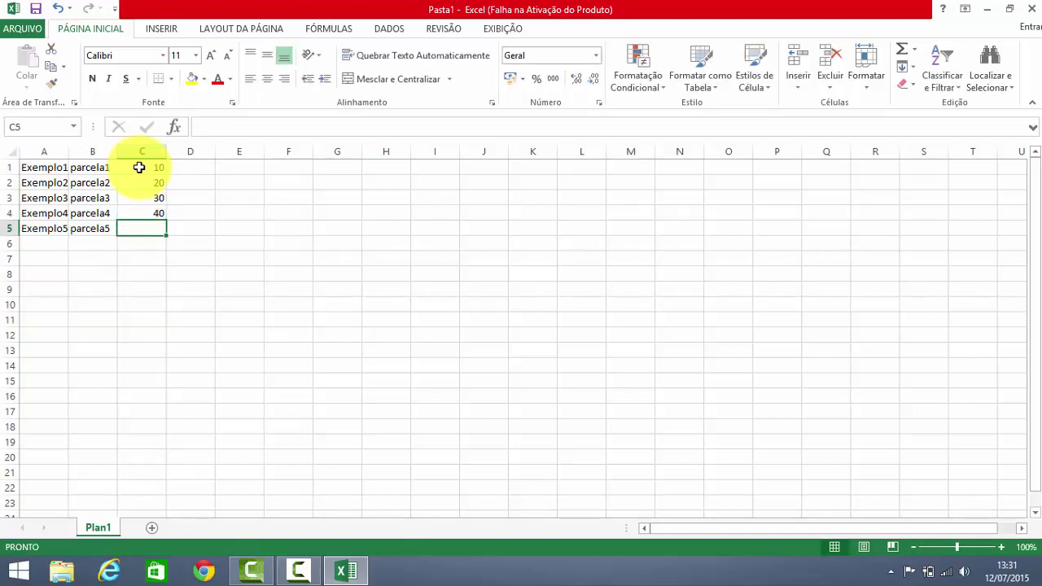
pyautogui.write('50')
pyautogui.press('Return')
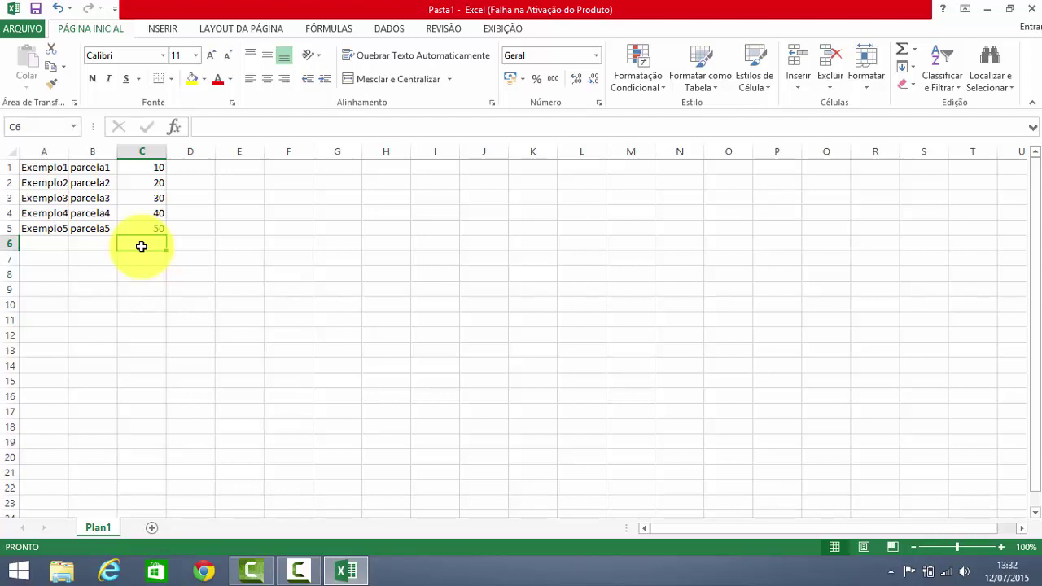
# Add up the five values in cell C6 with the formula =c1+c2+c3+c4+c5.
pyautogui.write('=')
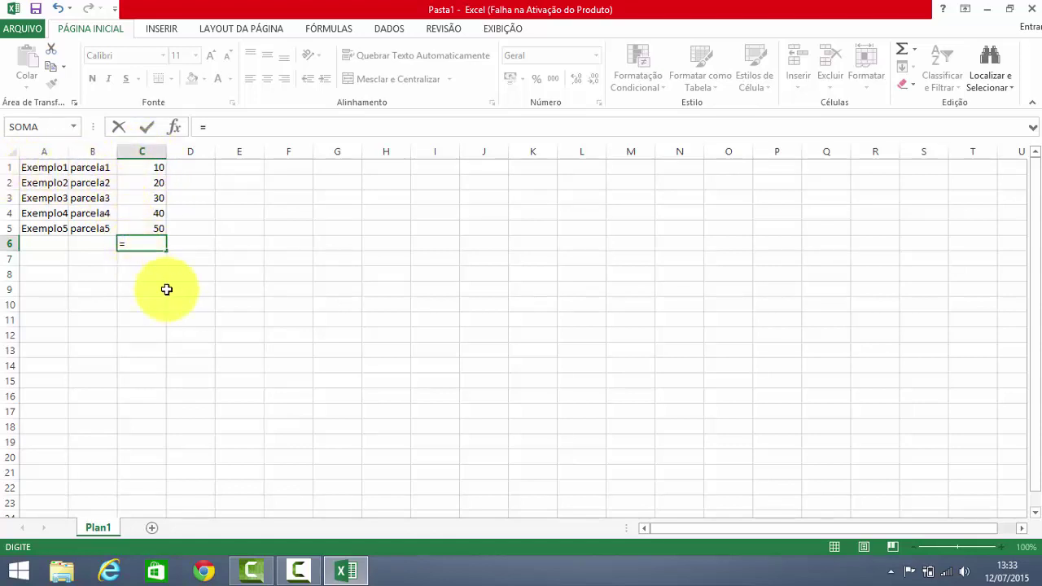
pyautogui.write('c1')
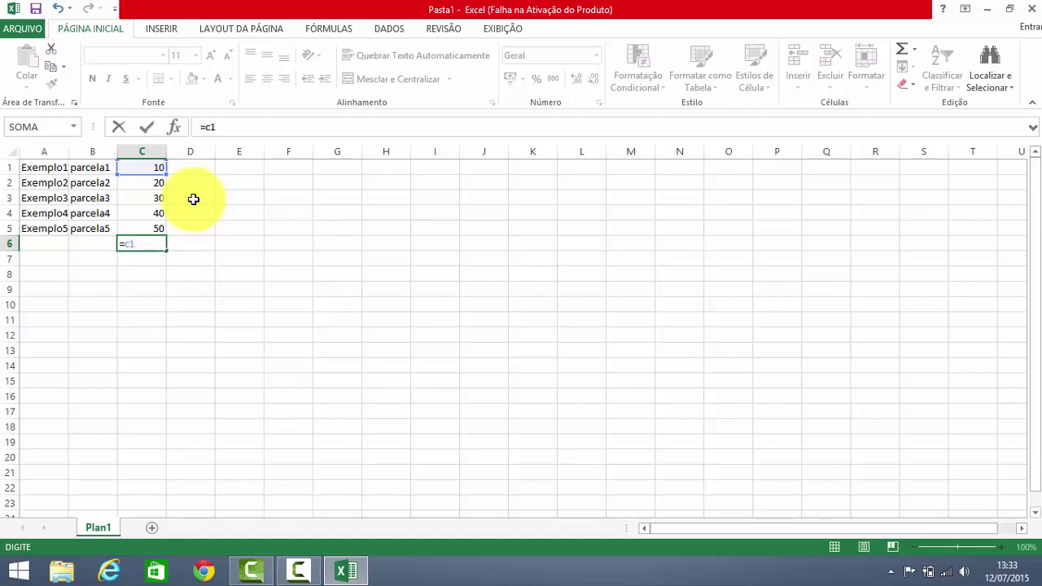
pyautogui.write('+')
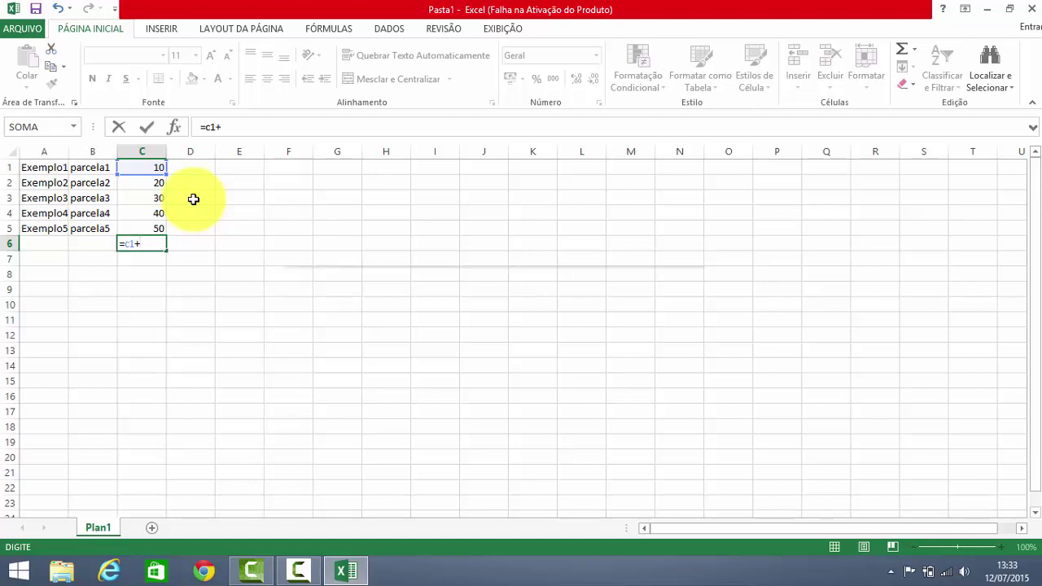
pyautogui.write('c2')
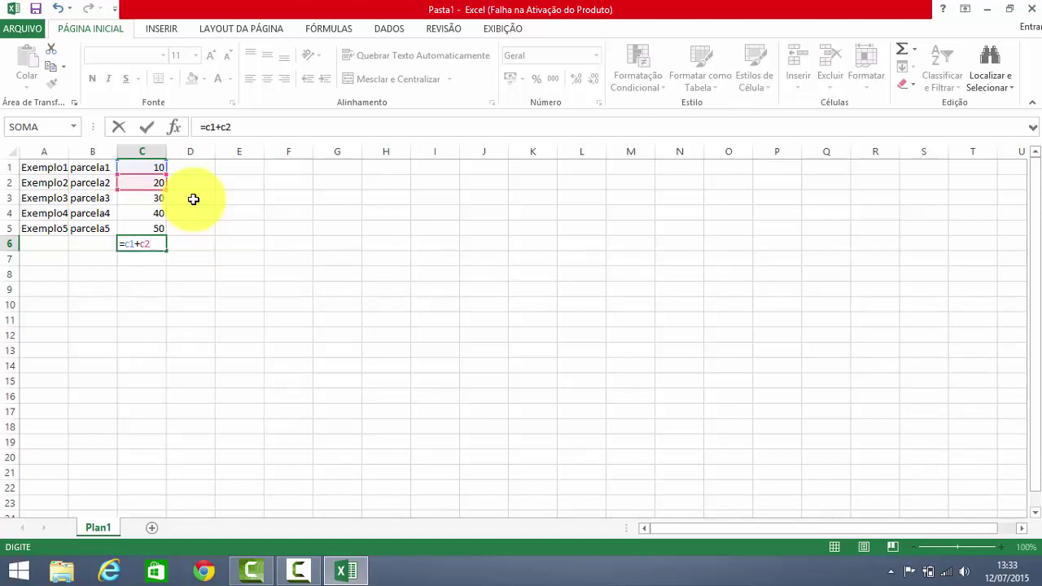
pyautogui.write('+c3')
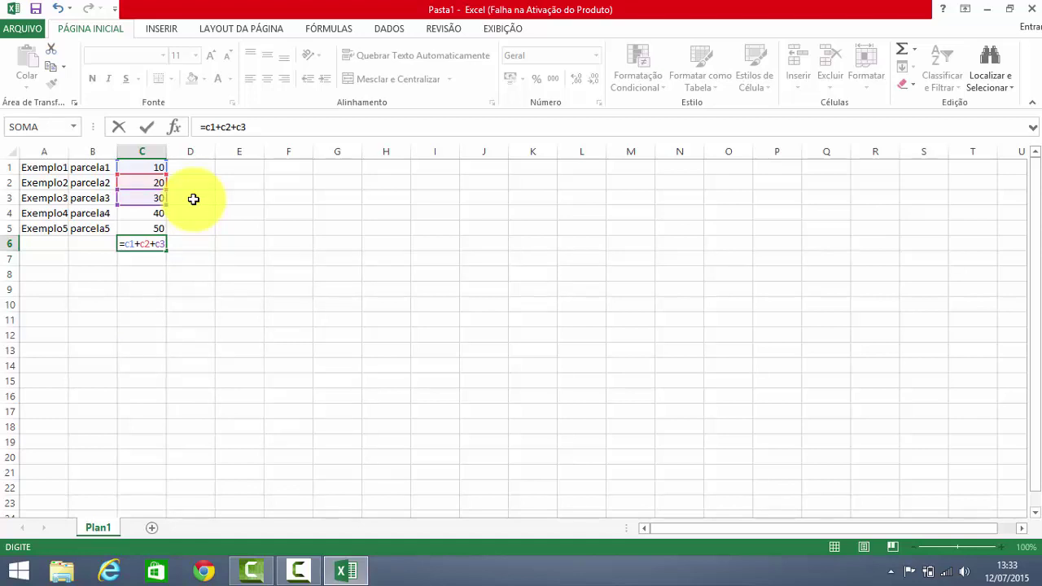
pyautogui.write('+c4')
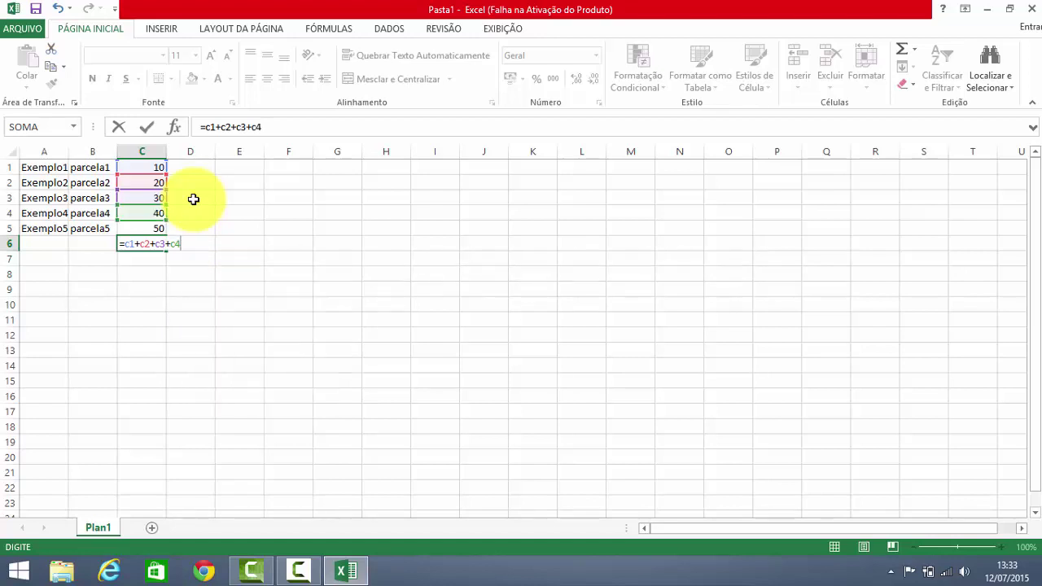
pyautogui.write('+c5')
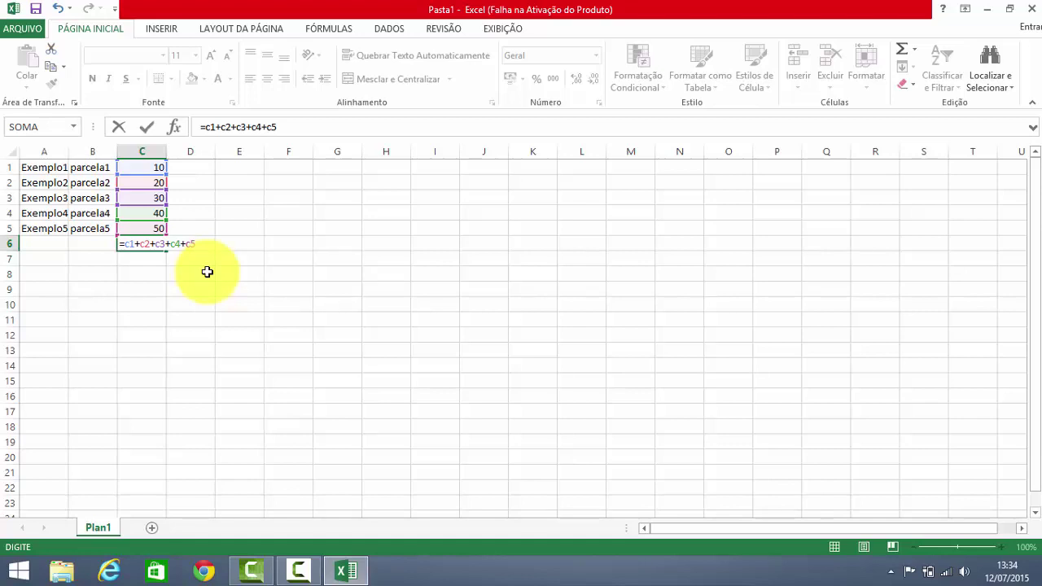
pyautogui.press('Return')
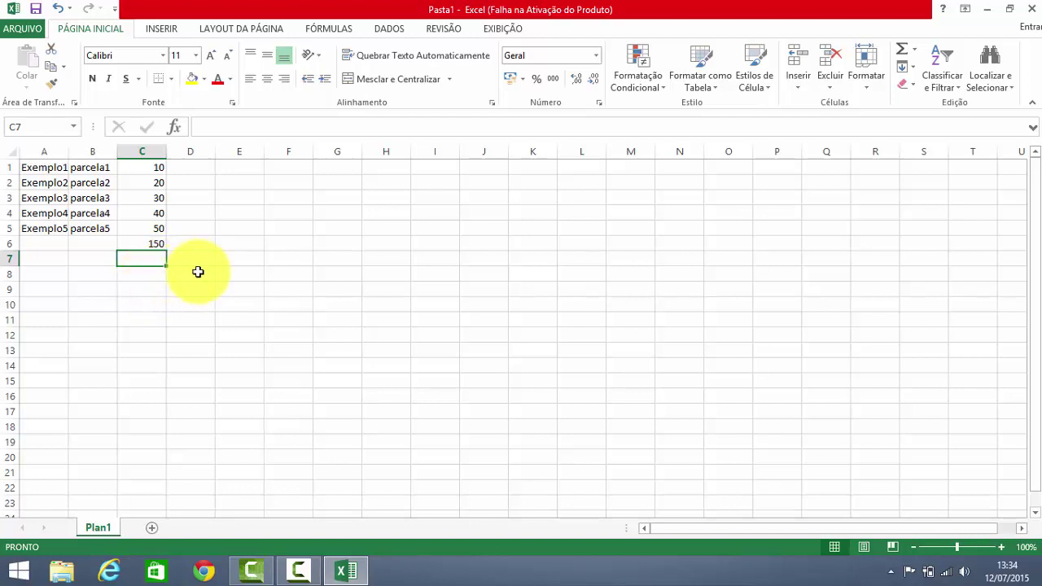
# Replace the addition formula in cell C6 with the function formula =soma(c1:c5).
pyautogui.click(150, 244)
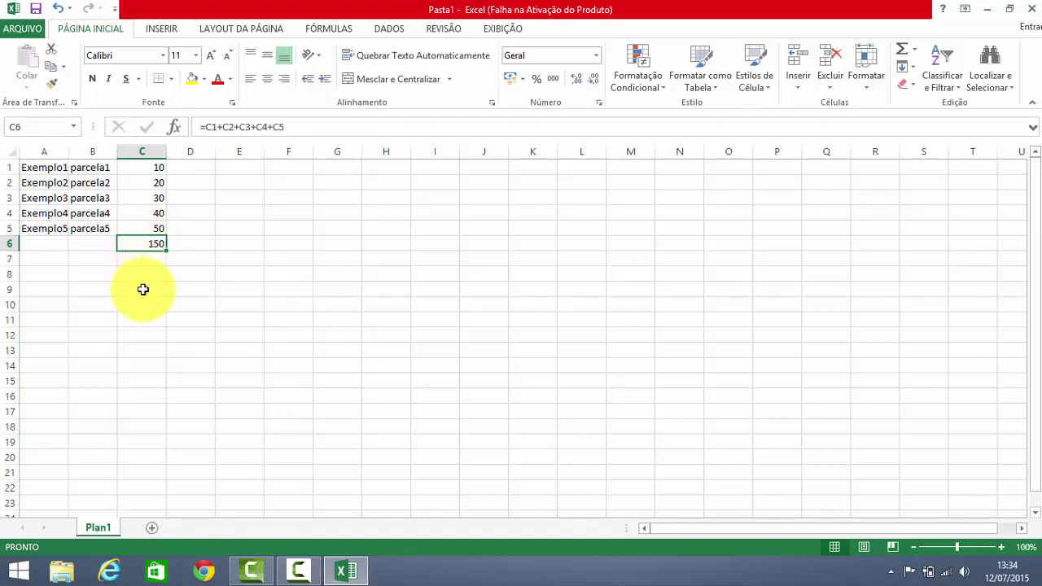
pyautogui.press('Delete')
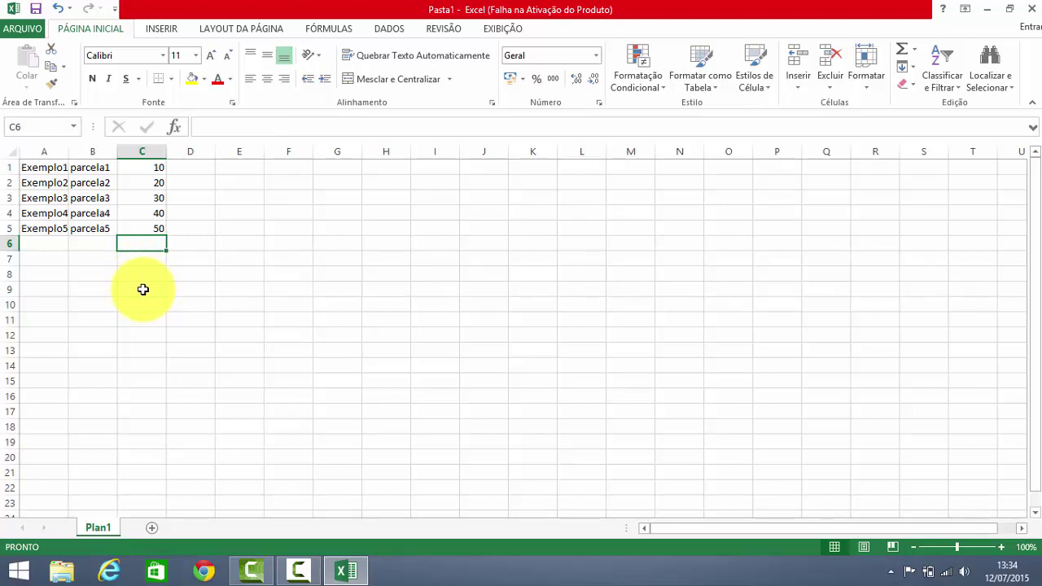
pyautogui.write('=')
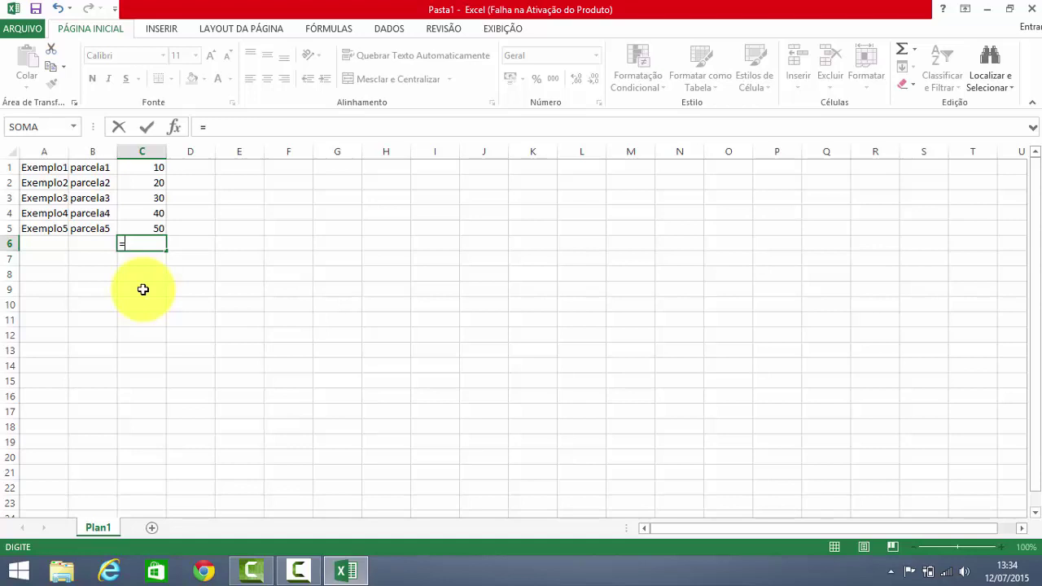
pyautogui.write('soma')
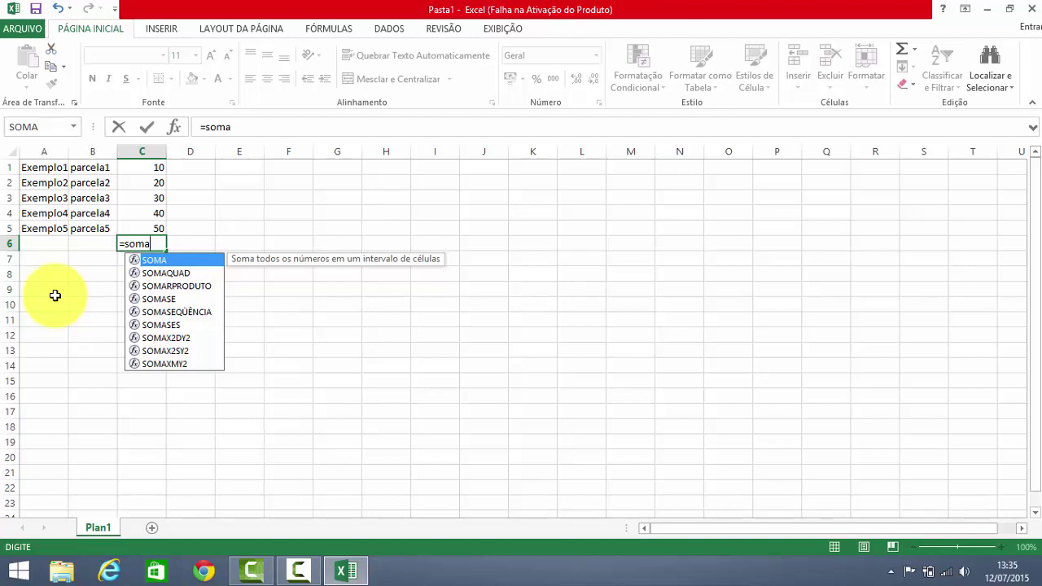
pyautogui.write('(')
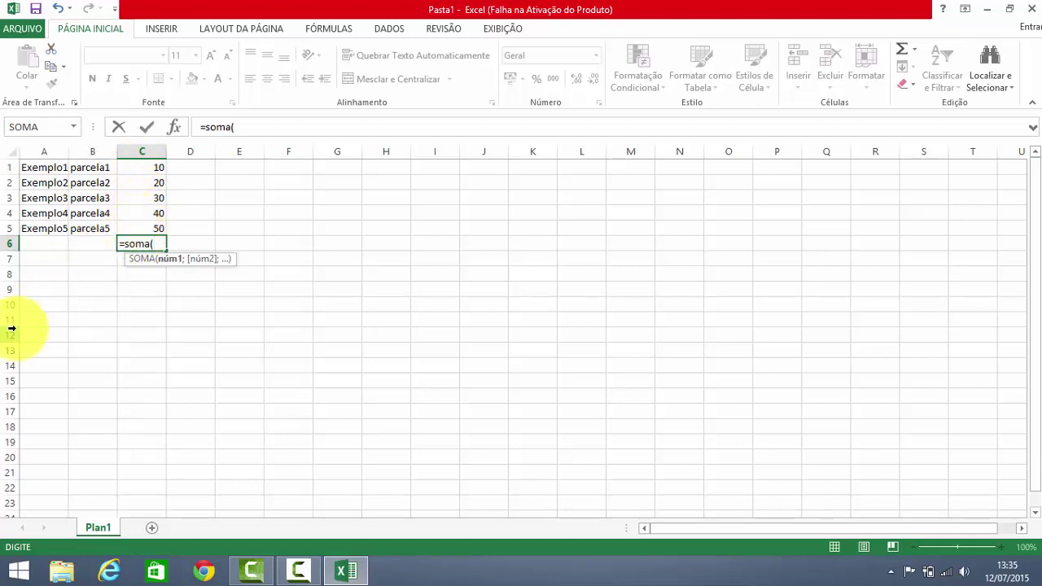
pyautogui.write('c')
pyautogui.write('1:')
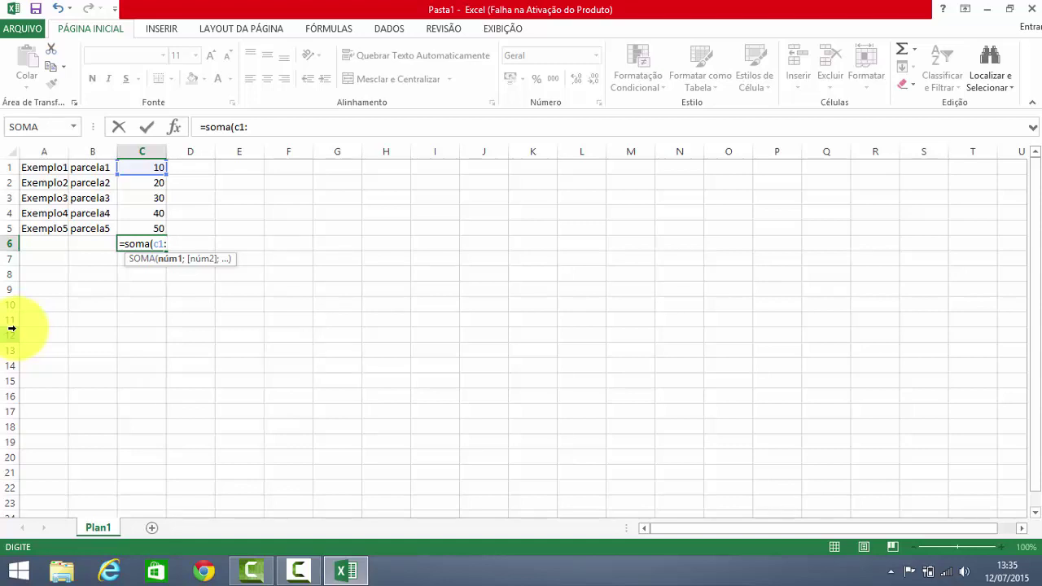
pyautogui.write('c5')
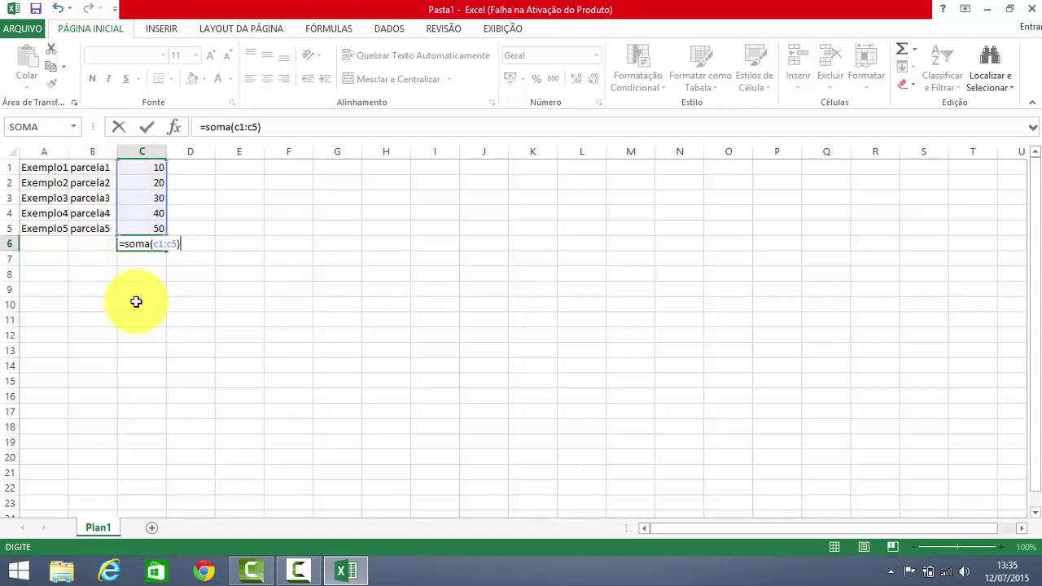
pyautogui.press('Return')
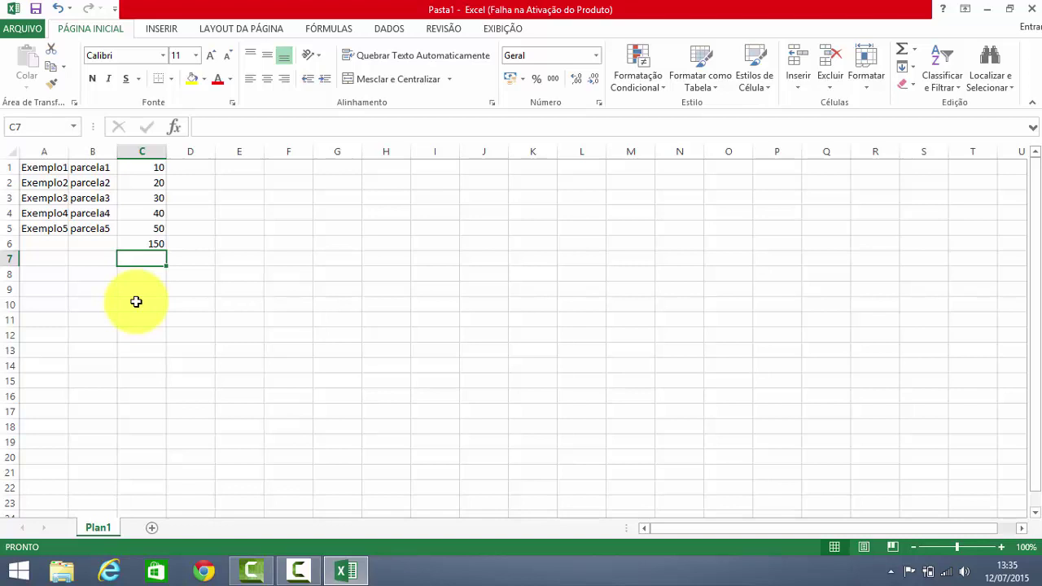
# Clear cell C6 and total the values above it by inserting the automatic Soma function over C1:C5.
pyautogui.press('Up')
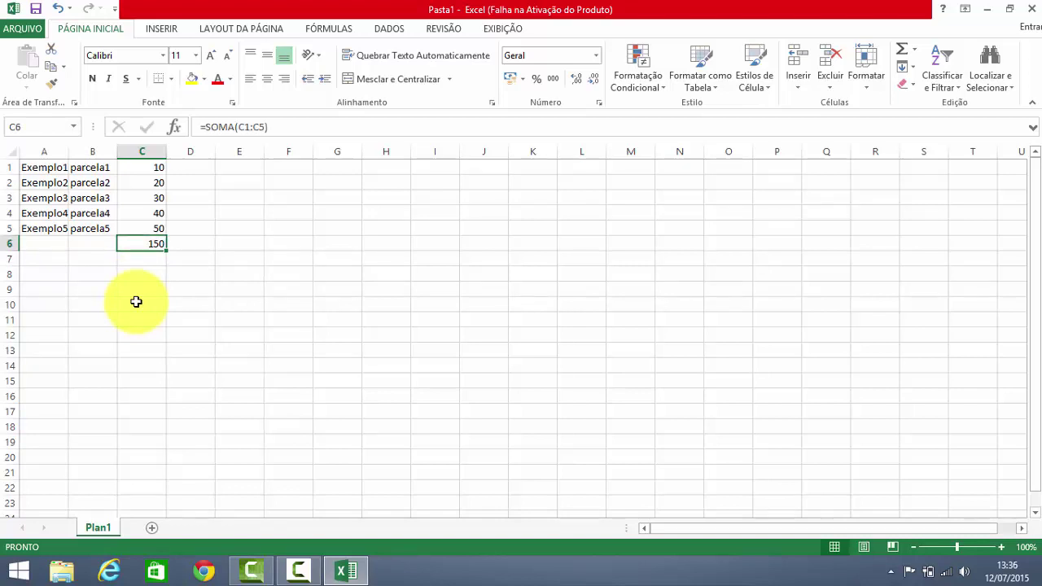
pyautogui.press('Delete')
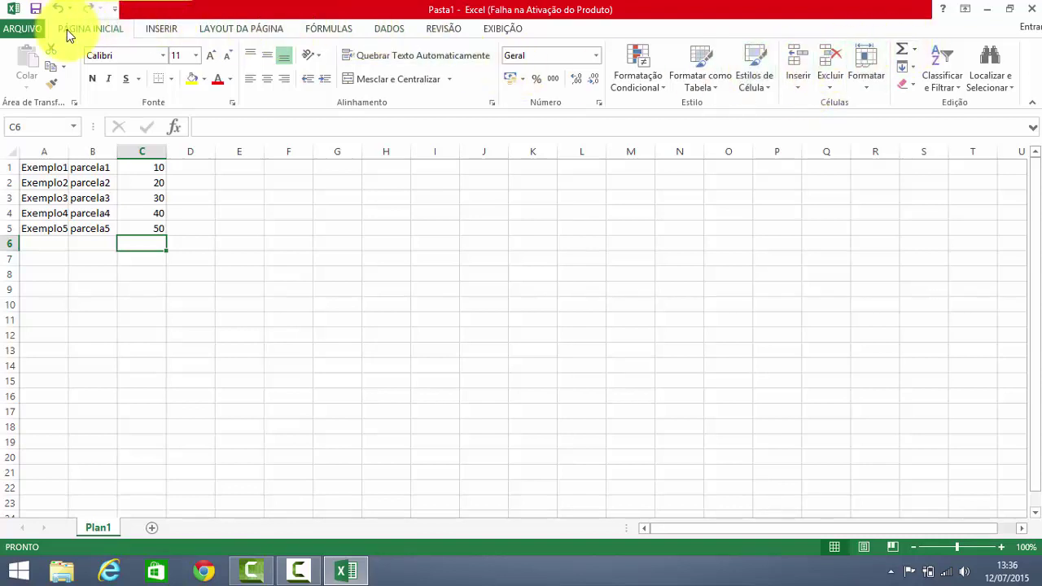
pyautogui.click(914, 55)
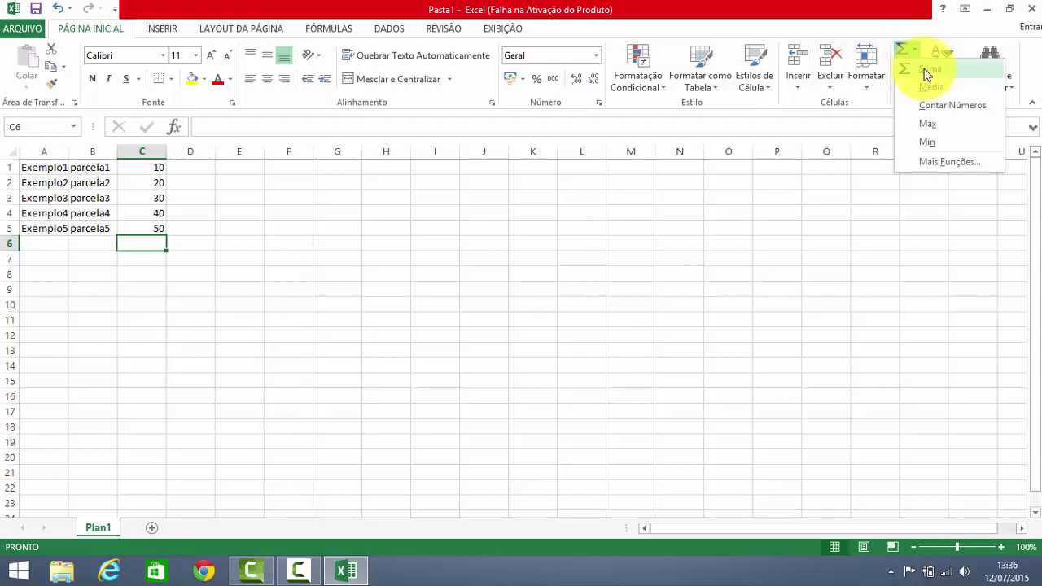
pyautogui.click(924, 71)
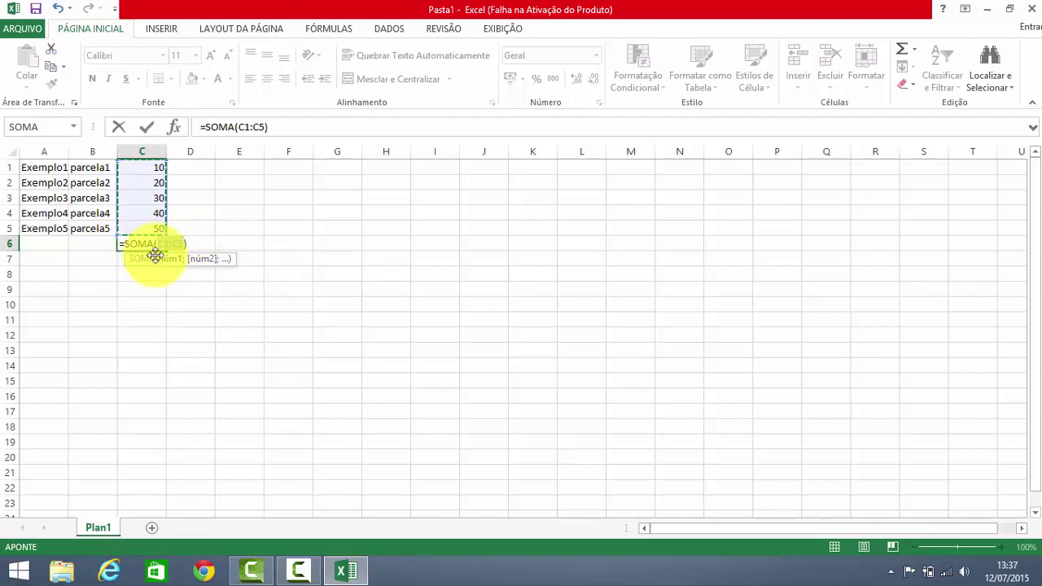
pyautogui.press('Return')
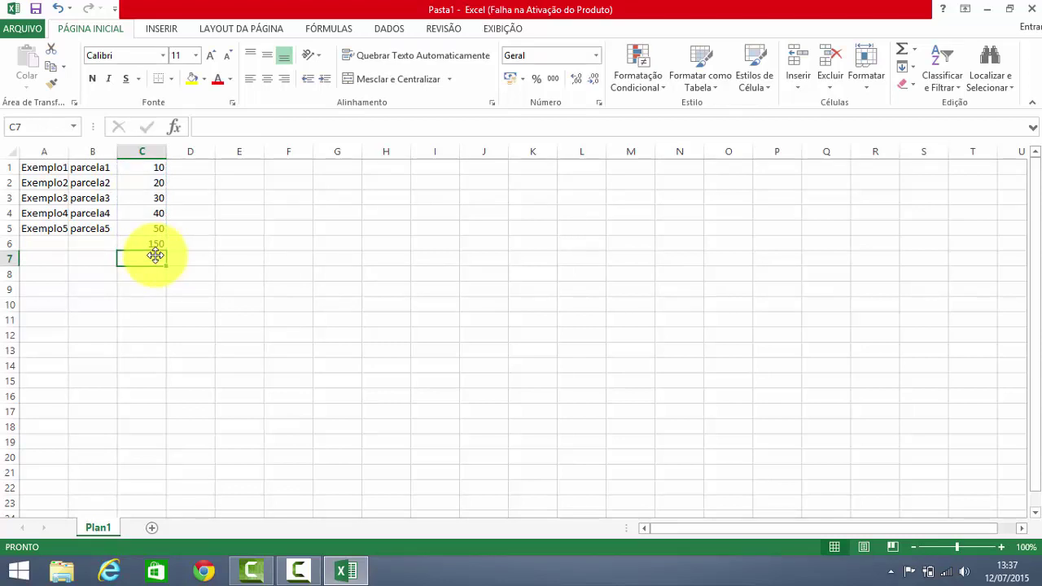
# Insert the automatic Soma function in cell D1 and set its range to C1:C5.
pyautogui.click(191, 168)
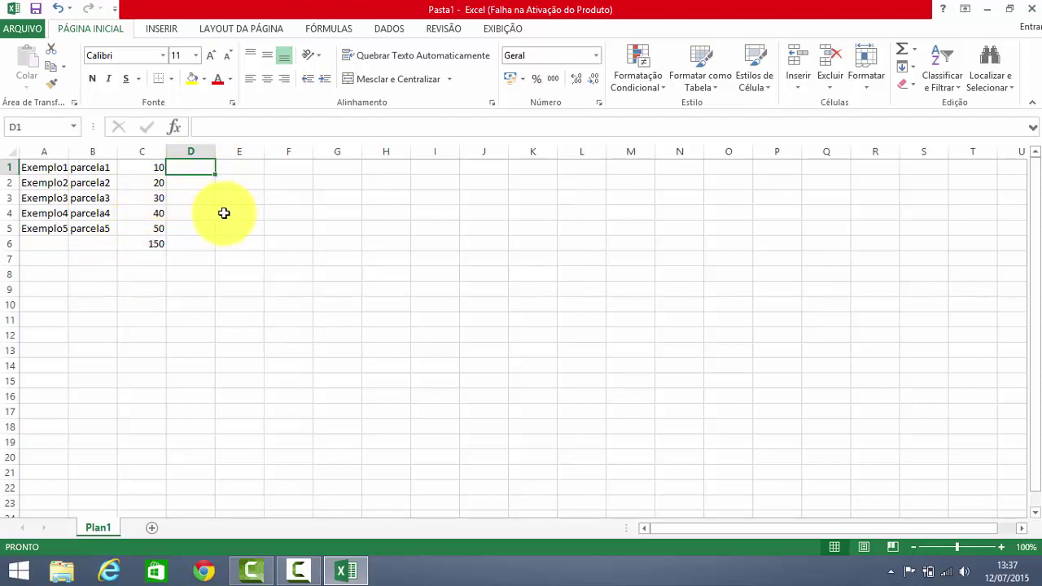
pyautogui.click(900, 54)
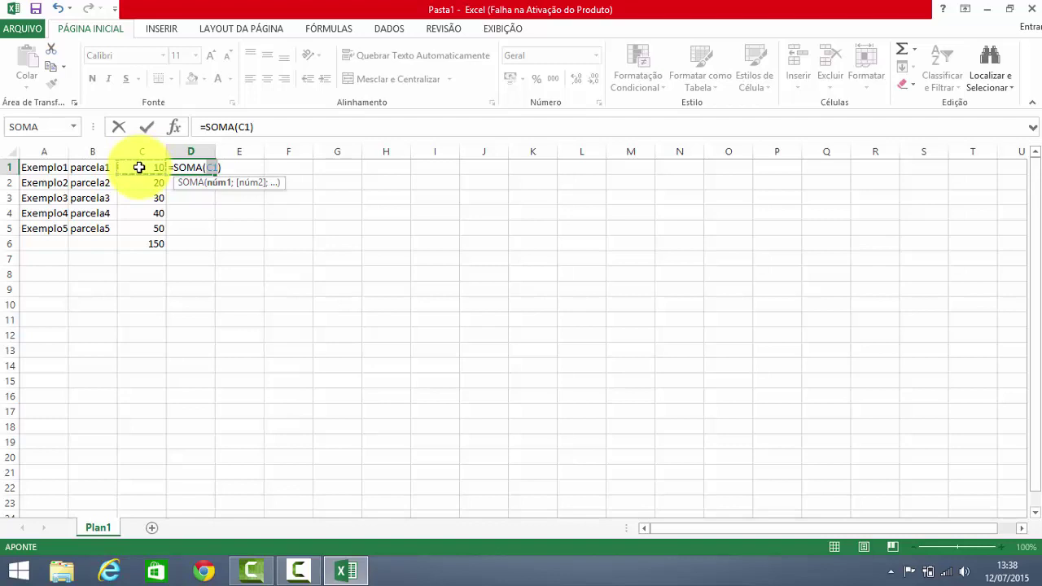
pyautogui.click(139, 167)
pyautogui.moveTo(137, 167); pyautogui.dragTo(137, 229)
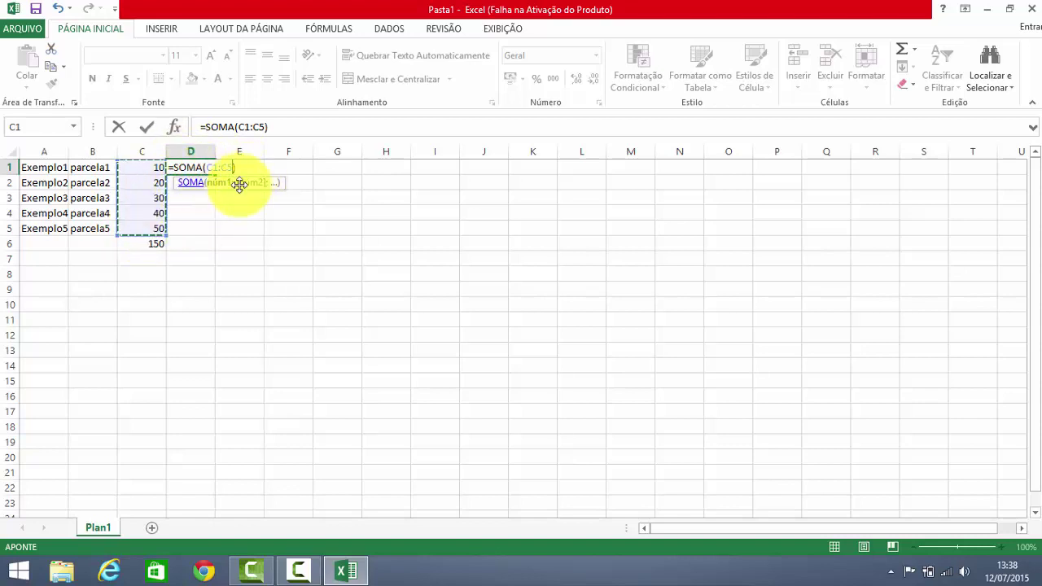
pyautogui.press('Return')
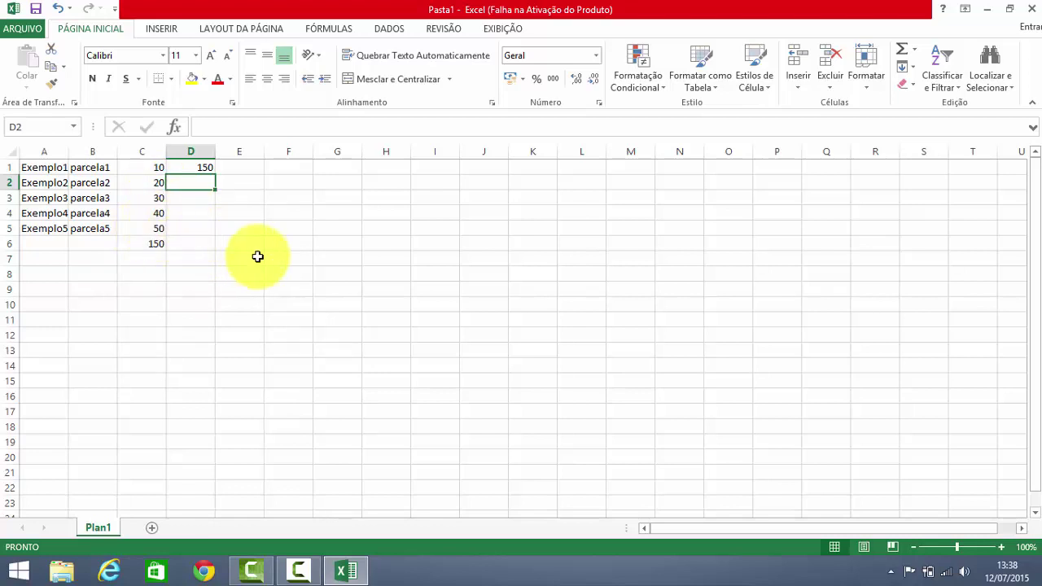
# Subtract the second value from the fifth in cell D2 with the formula =c5-c2.
pyautogui.write('=')
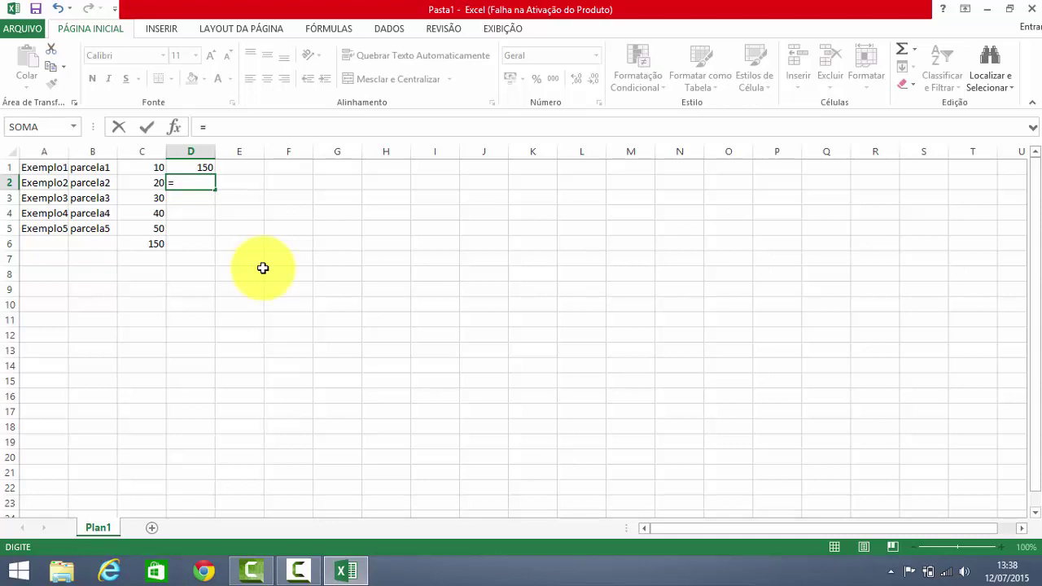
pyautogui.write('c')
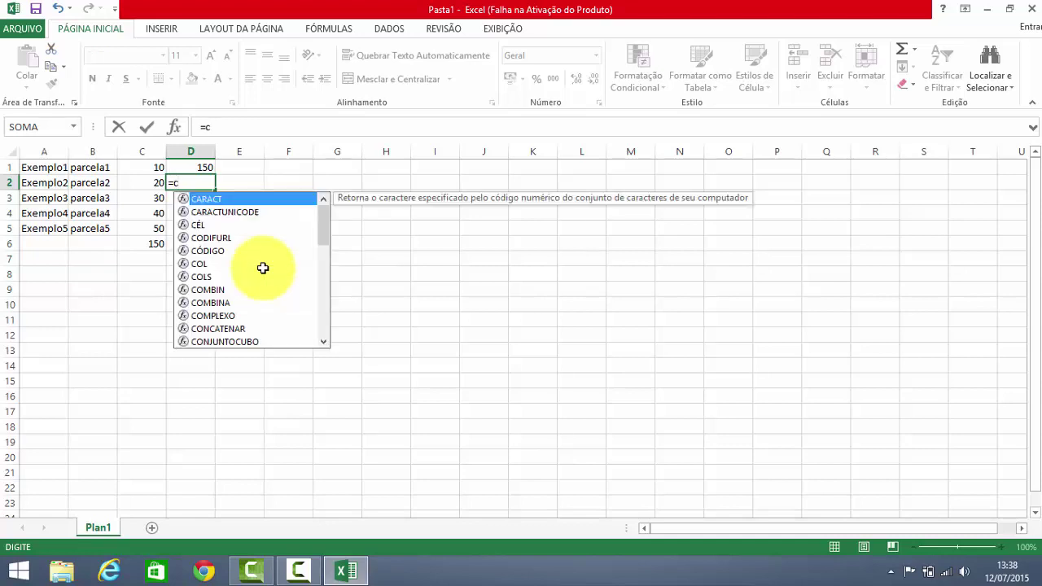
pyautogui.write('5')
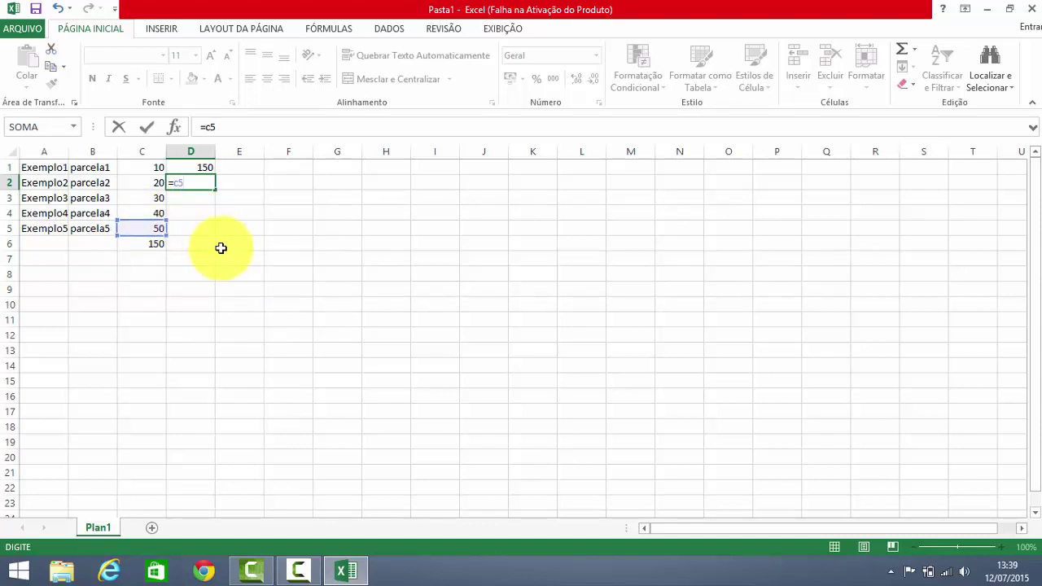
pyautogui.write('-c2')
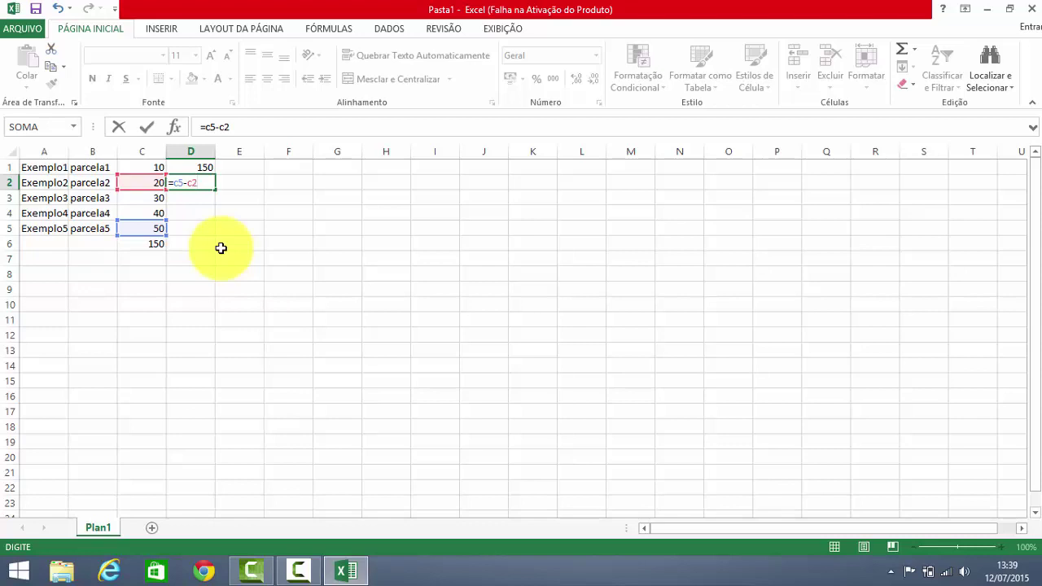
pyautogui.press('Return')
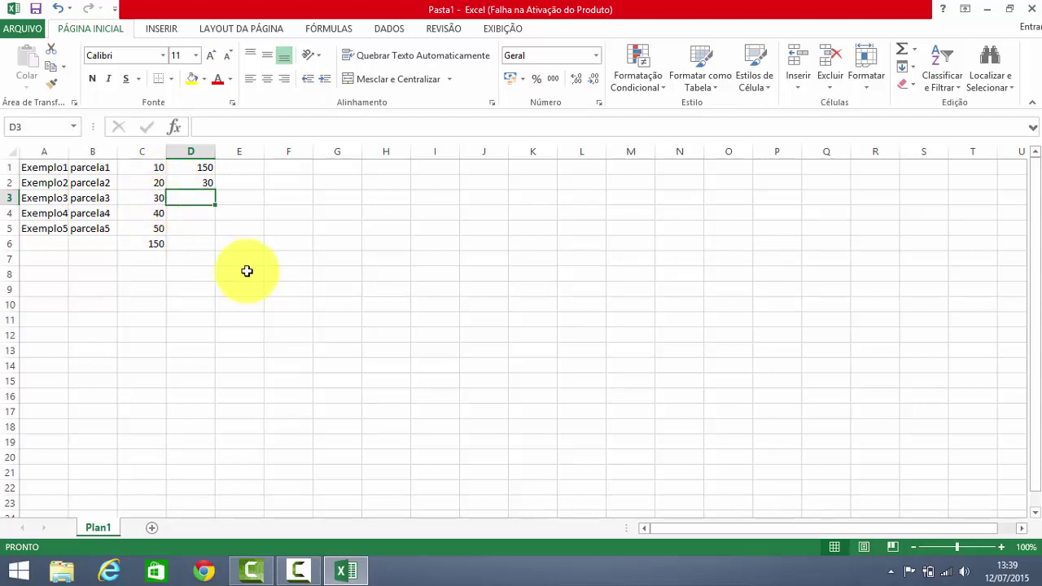
# Multiply the second and fourth values in cell D3 with the formula =c2*c4.
pyautogui.write('=')
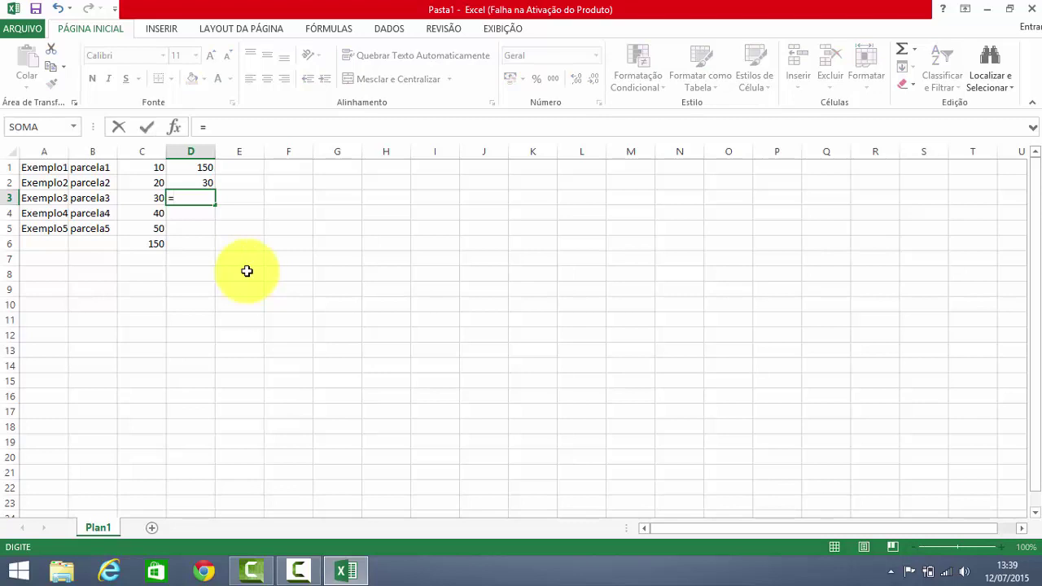
pyautogui.write('c2')
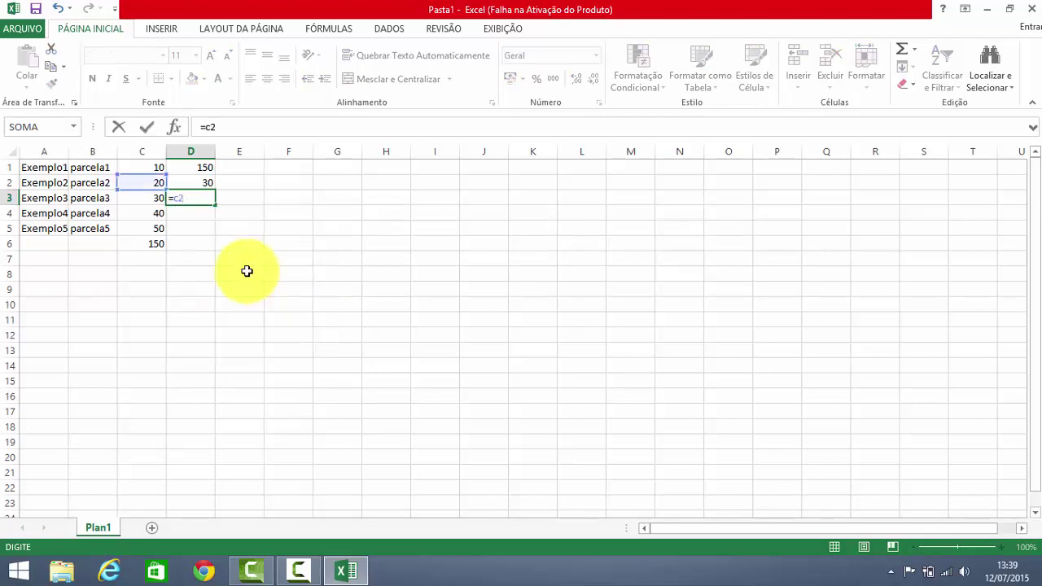
pyautogui.write('*c4')
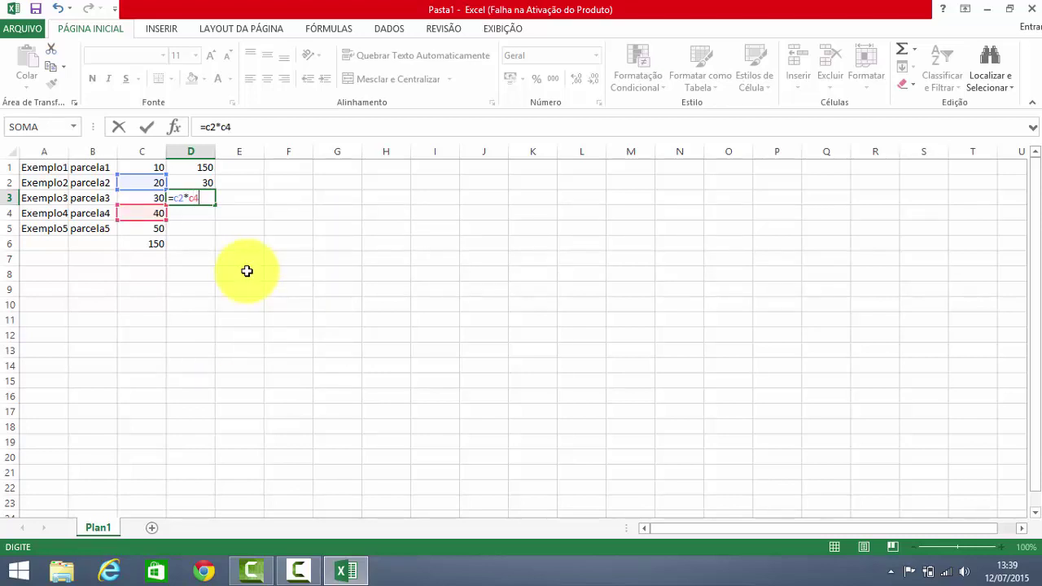
pyautogui.press('Return')
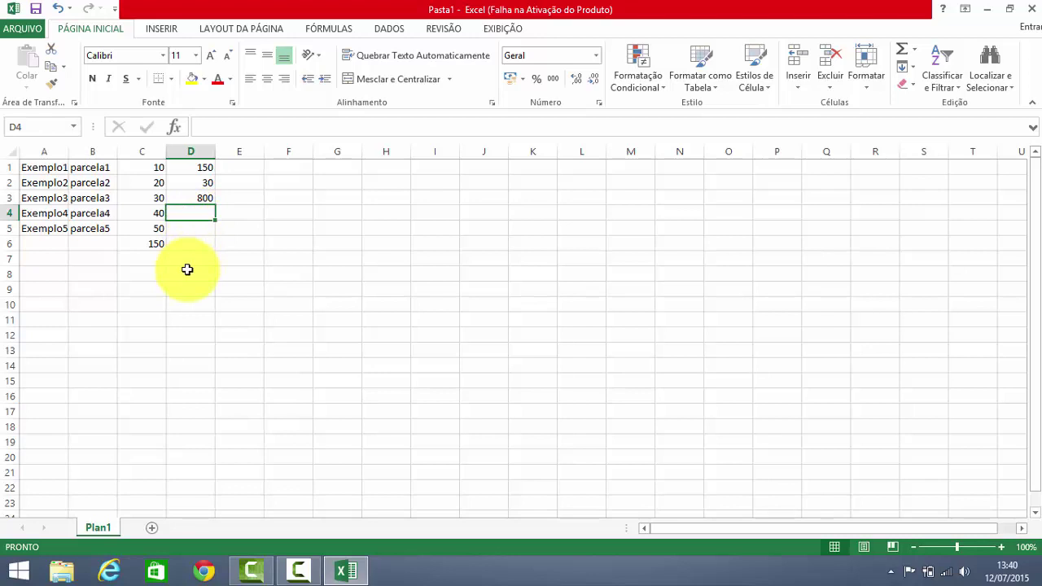
# Divide the fifth value by two in cell D4 with the formula =c5/2.
pyautogui.write('=')
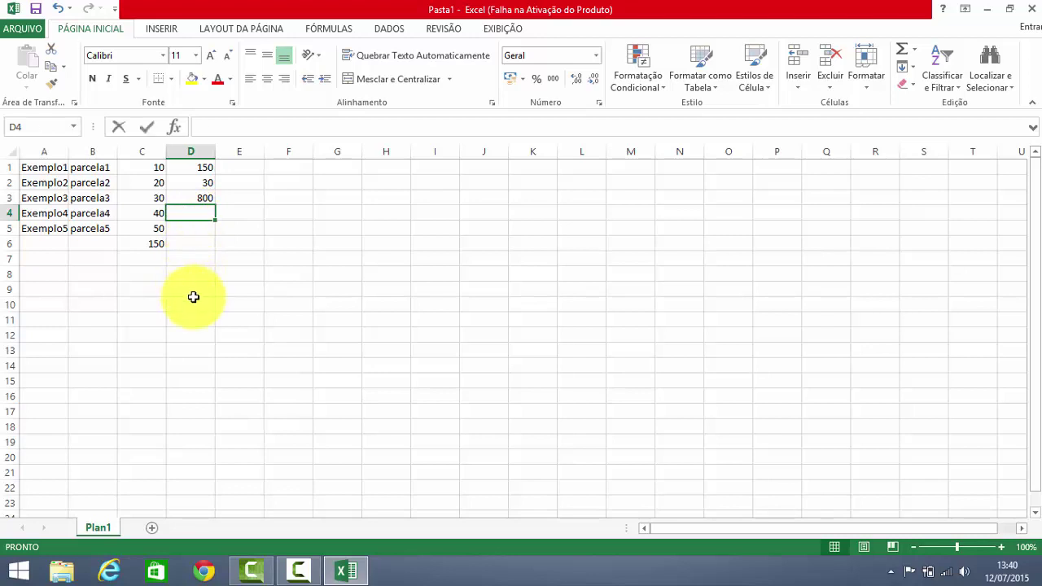
pyautogui.write('c5')
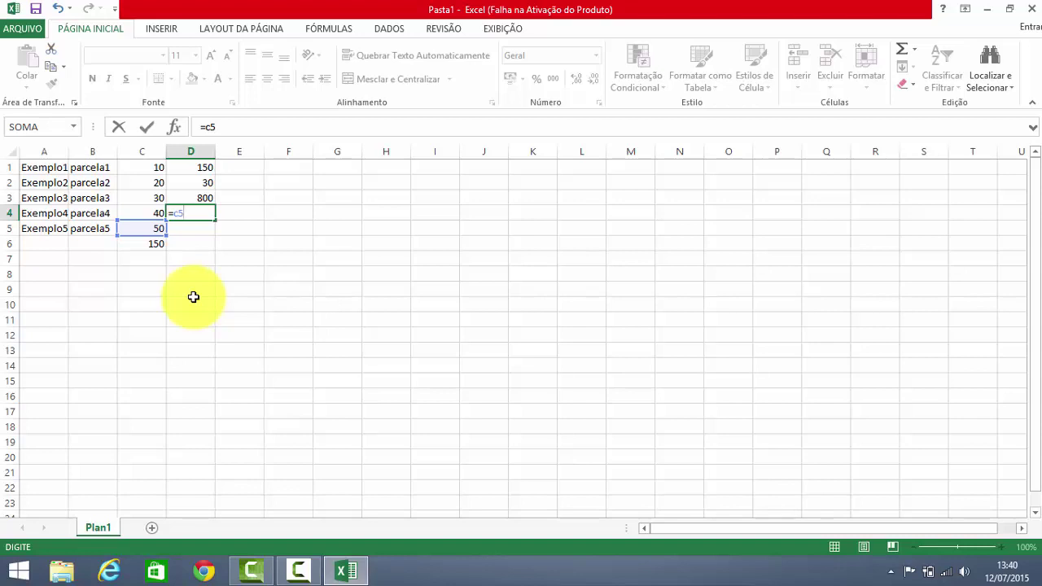
pyautogui.write('/2')
pyautogui.press('Return')
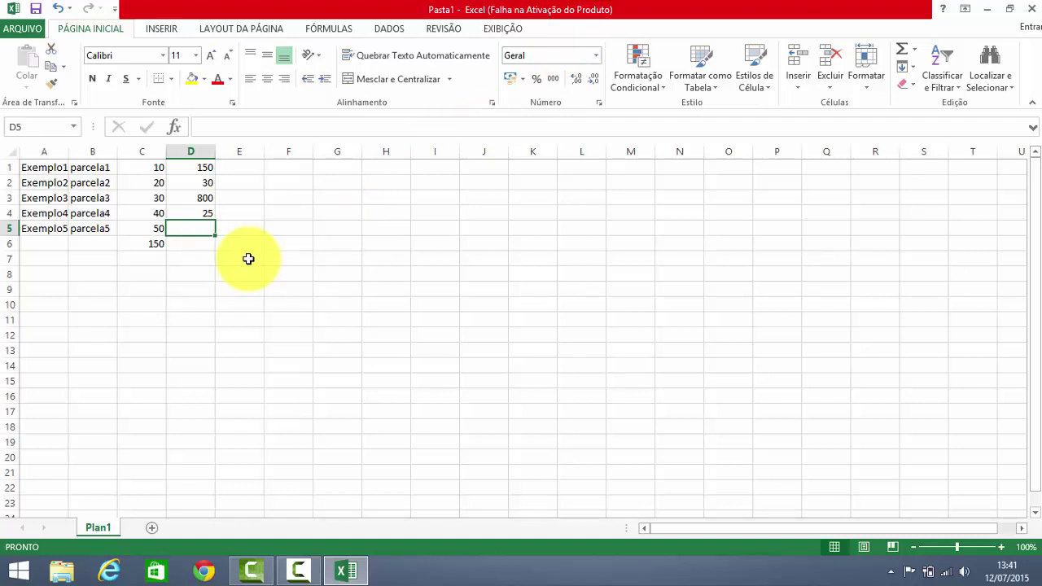
# Add the five values and divide by five in cell D5 with the formula =c1+c2+c3+c4+c5/5.
pyautogui.write('=')
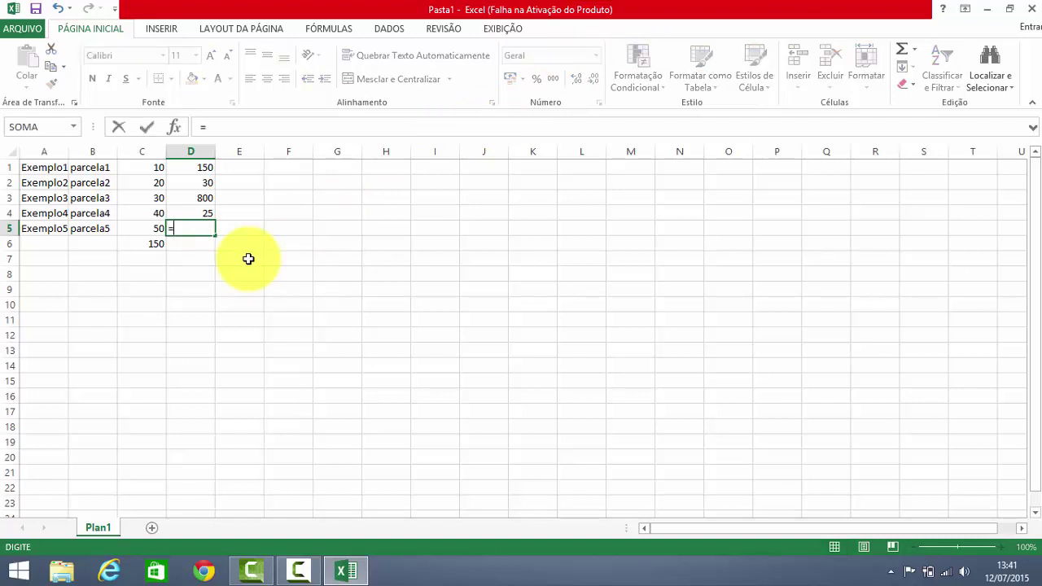
pyautogui.write('c1')
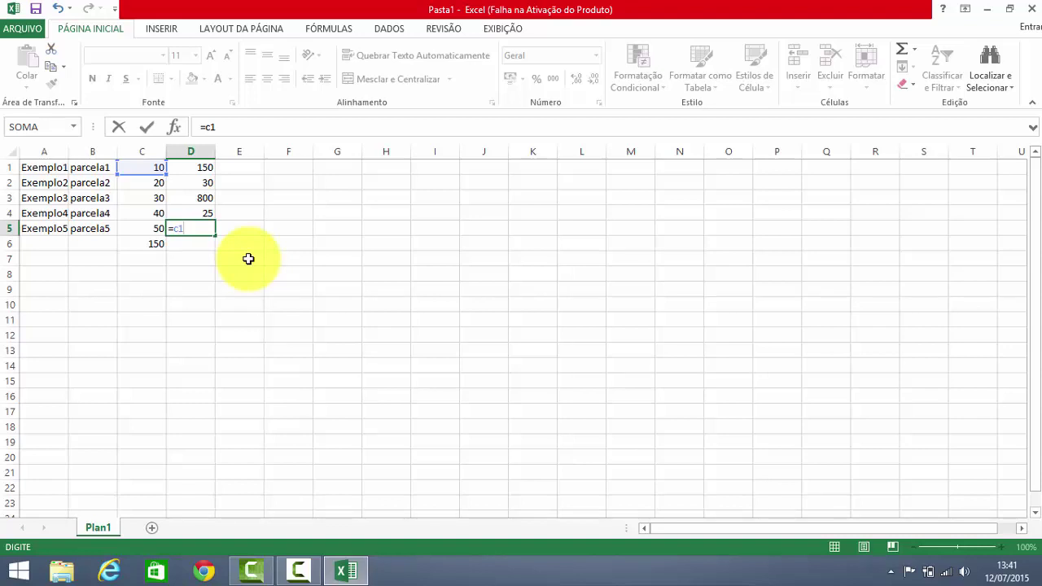
pyautogui.write('+c2')
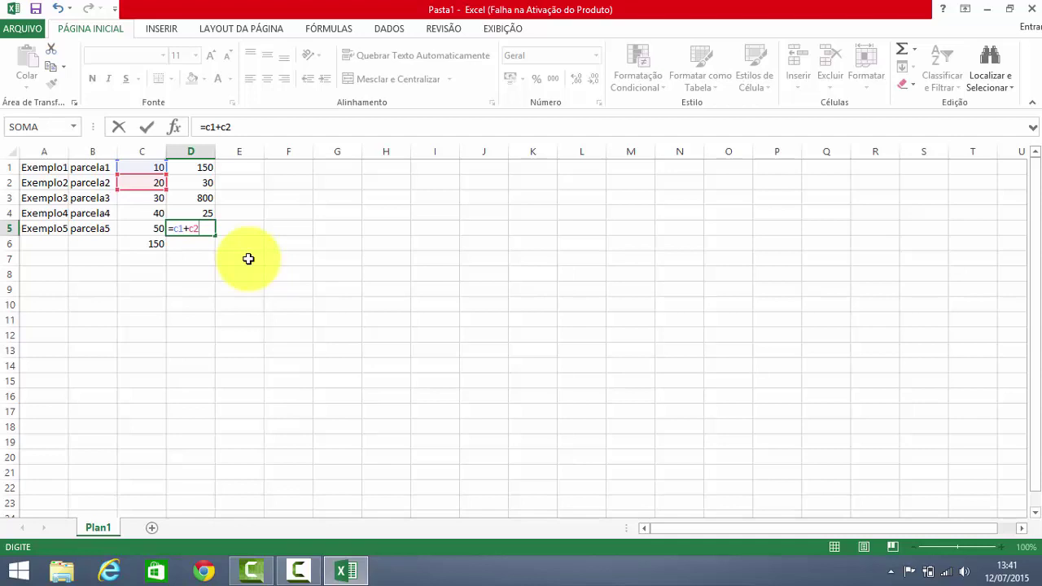
pyautogui.write('+c')
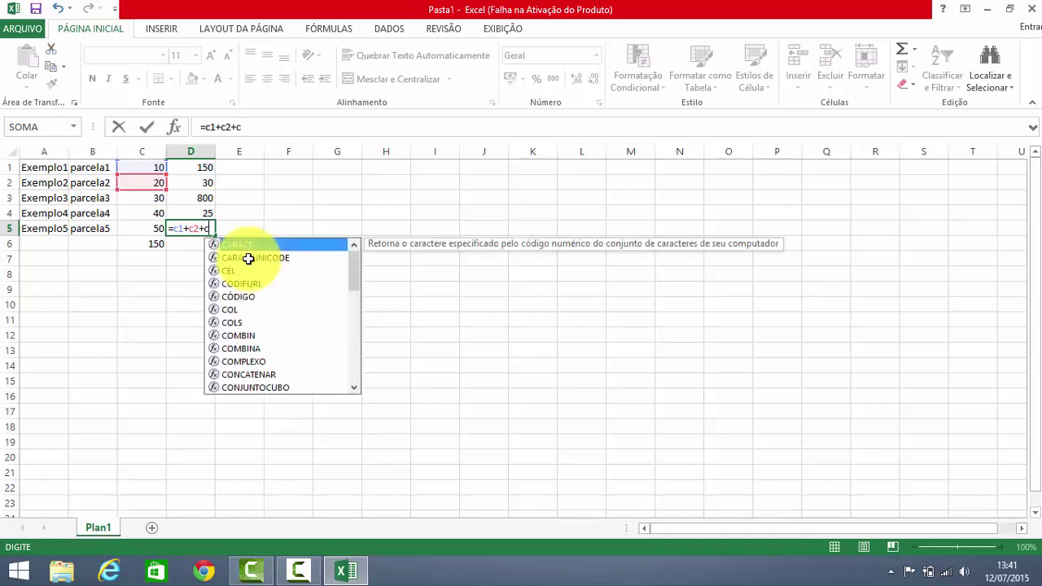
pyautogui.write('3')
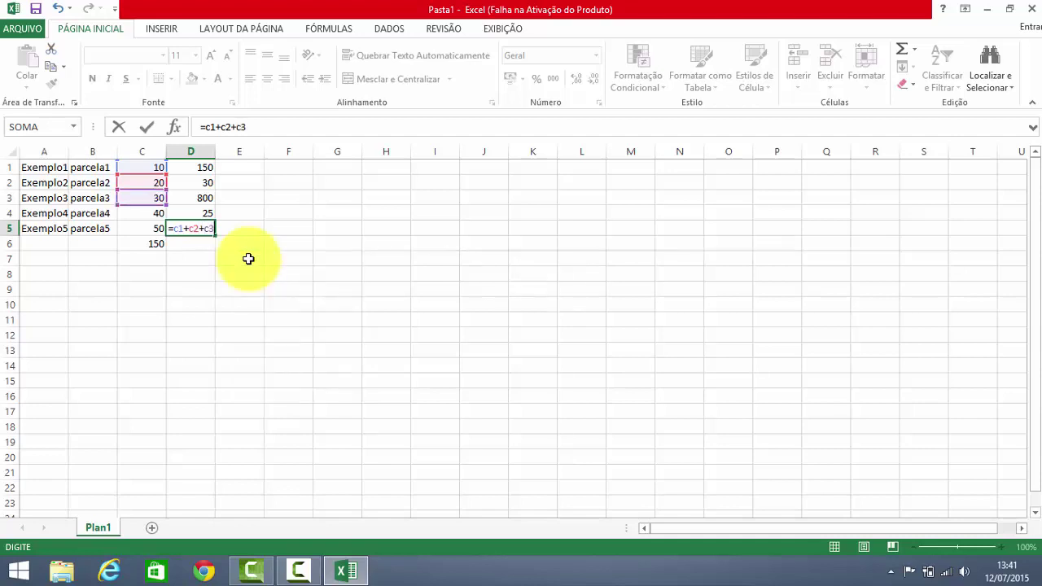
pyautogui.write('+c4')
pyautogui.write('+c')
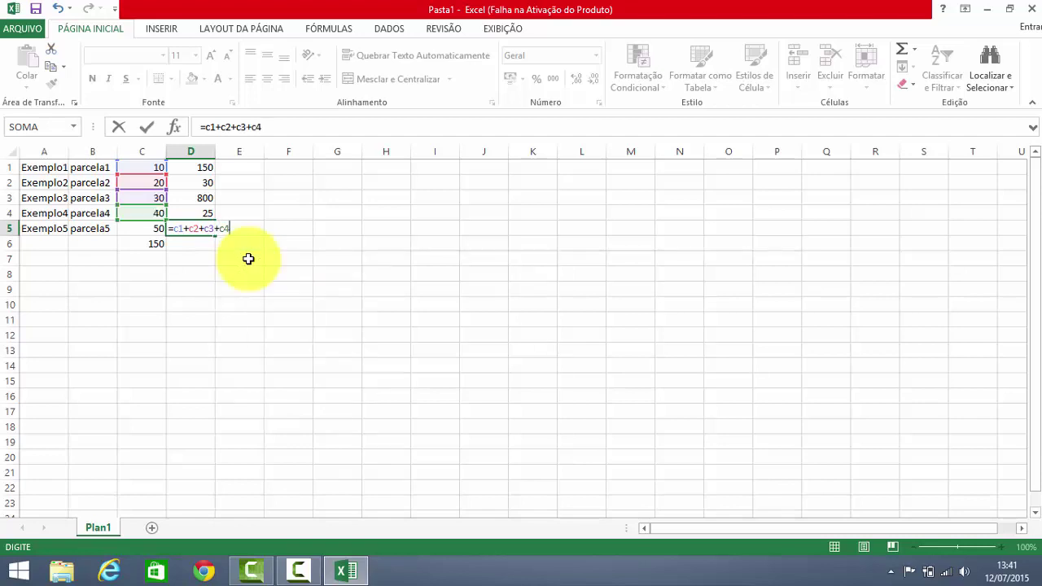
pyautogui.write('5/')
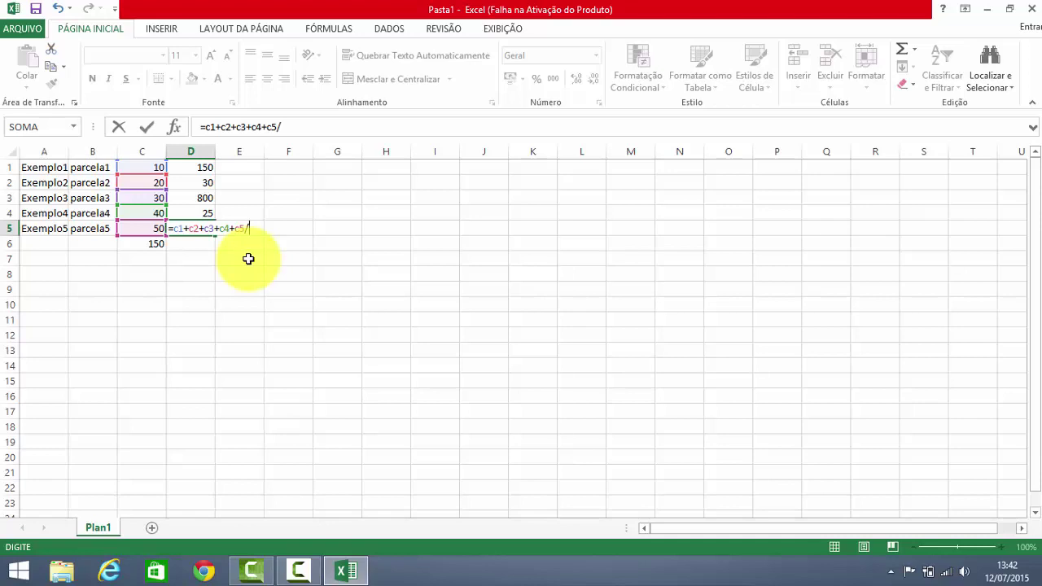
pyautogui.write('5')
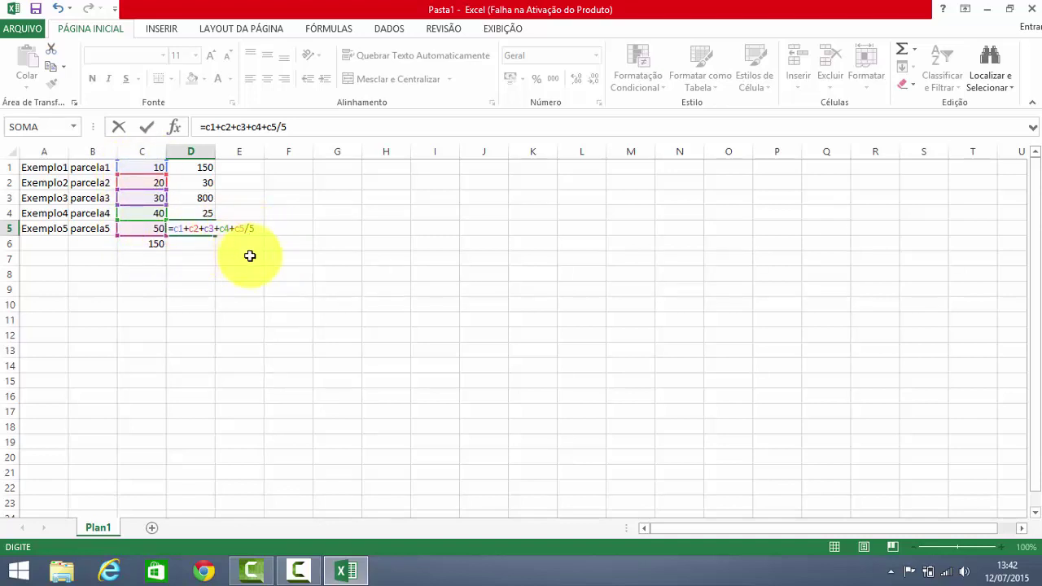
pyautogui.press('Return')
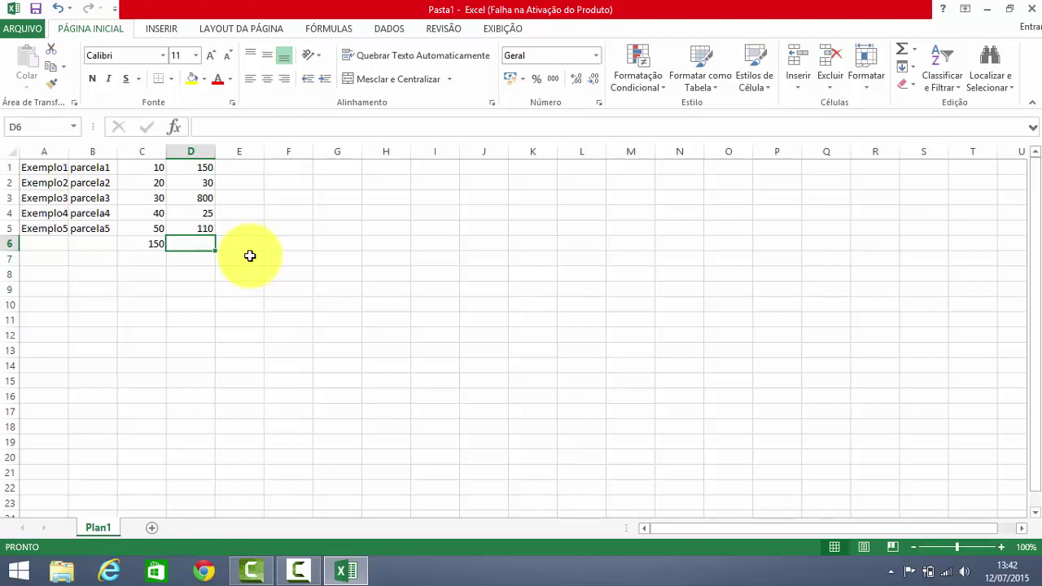
# Enclose the sum in D5's formula in parentheses so it reads =(C1+C2+C3+C4+C5)/5.
pyautogui.press('Up')
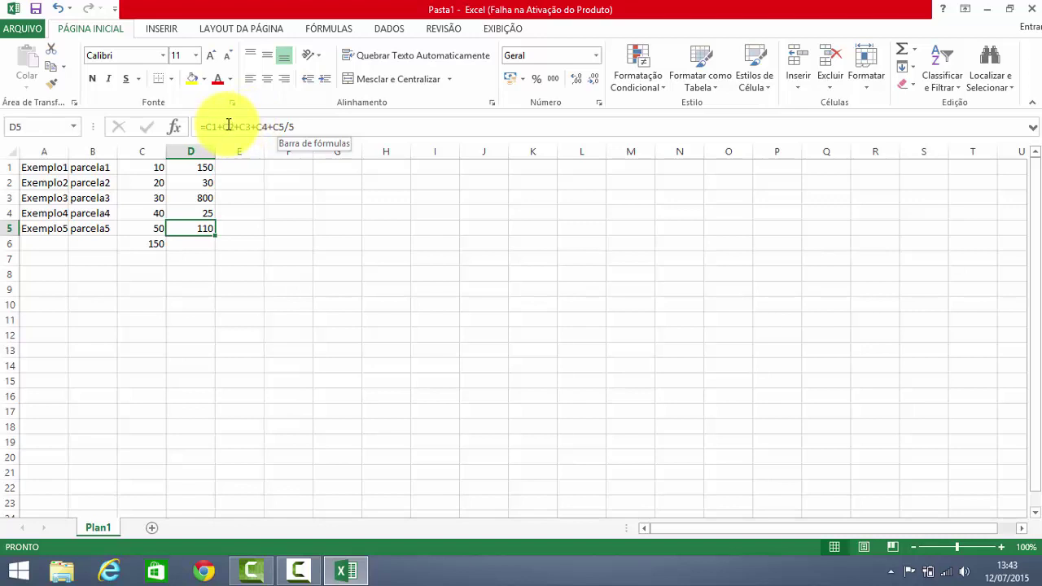
pyautogui.click(229, 126)
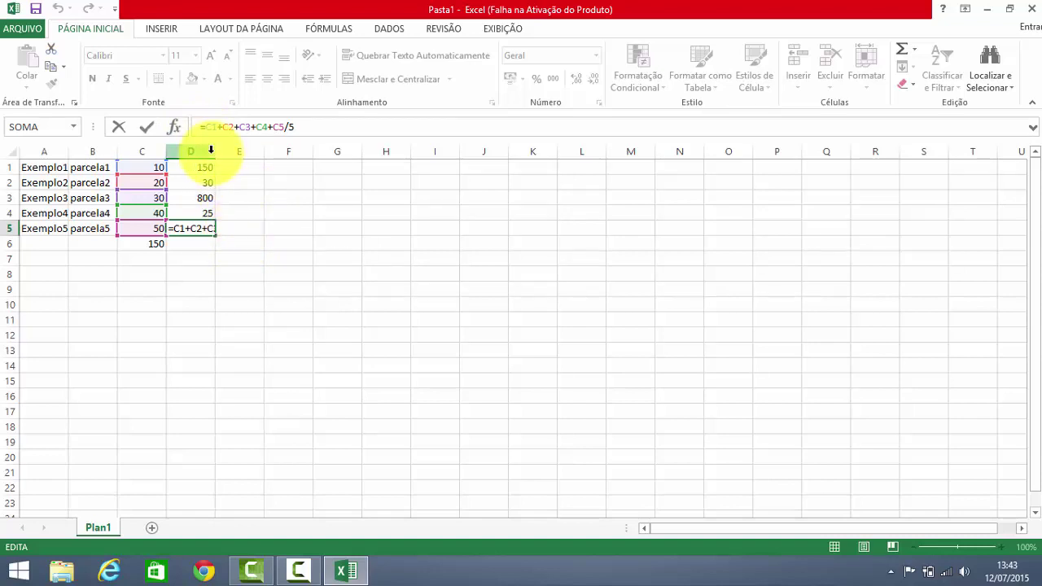
pyautogui.doubleClick(210, 126)
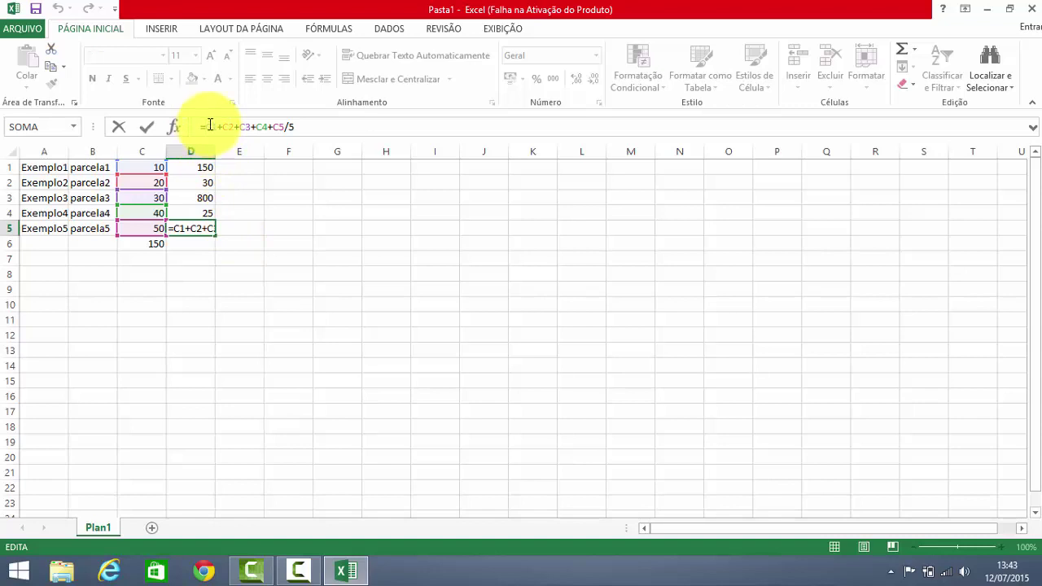
pyautogui.click(210, 126)
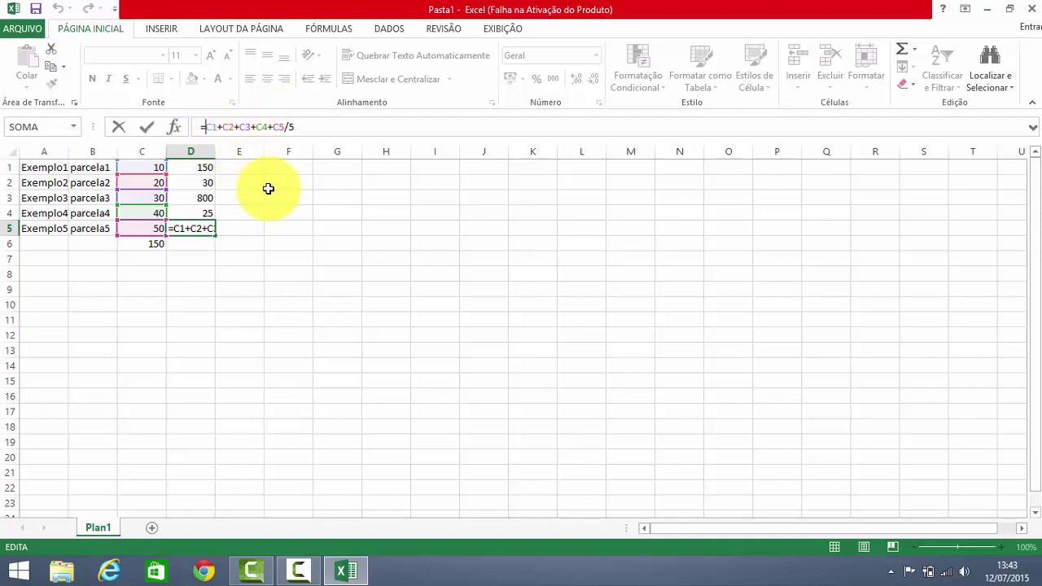
pyautogui.write('(')
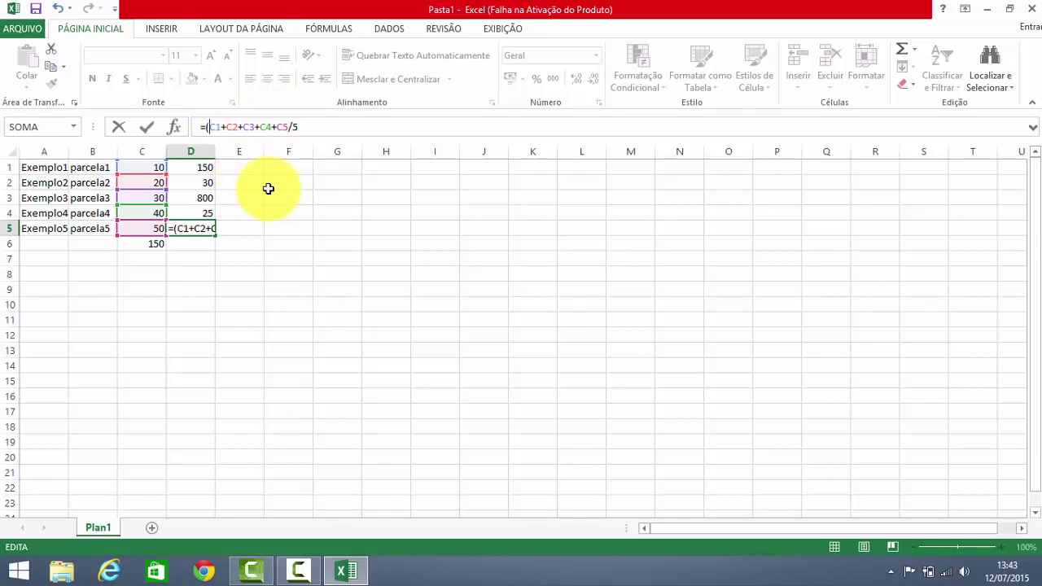
pyautogui.click(289, 126)
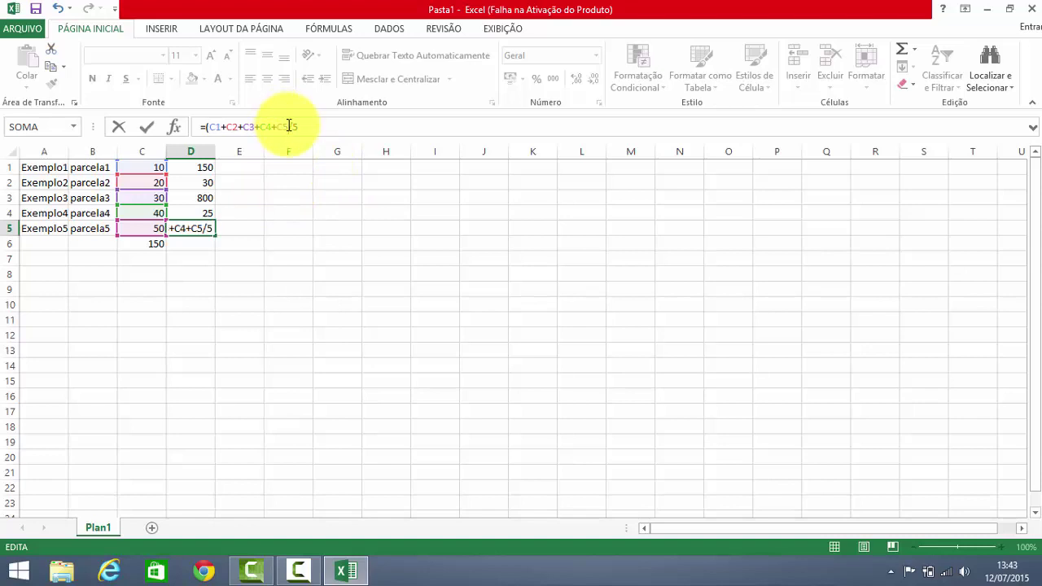
pyautogui.write(')')
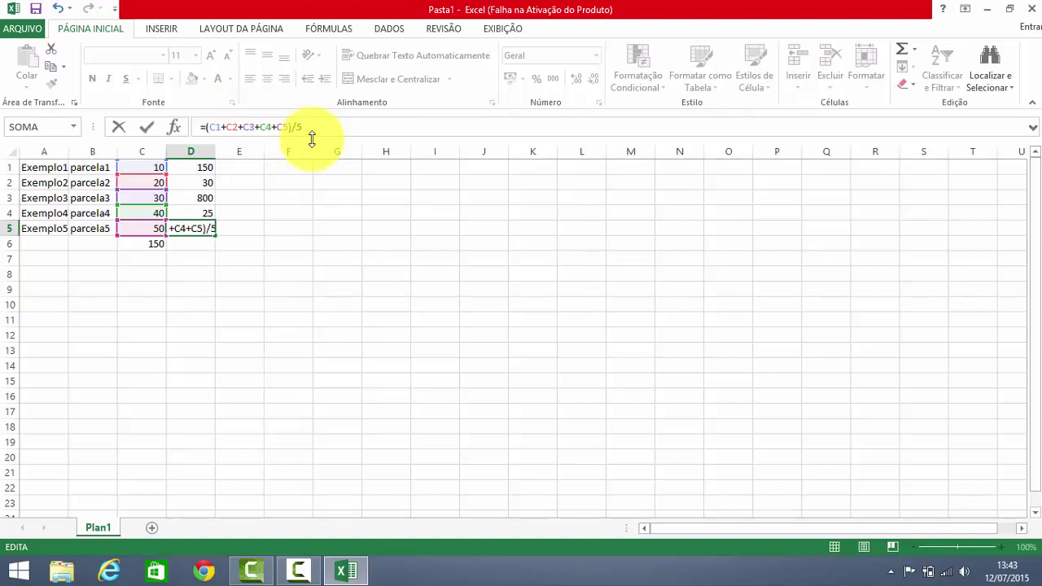
pyautogui.press('Return')
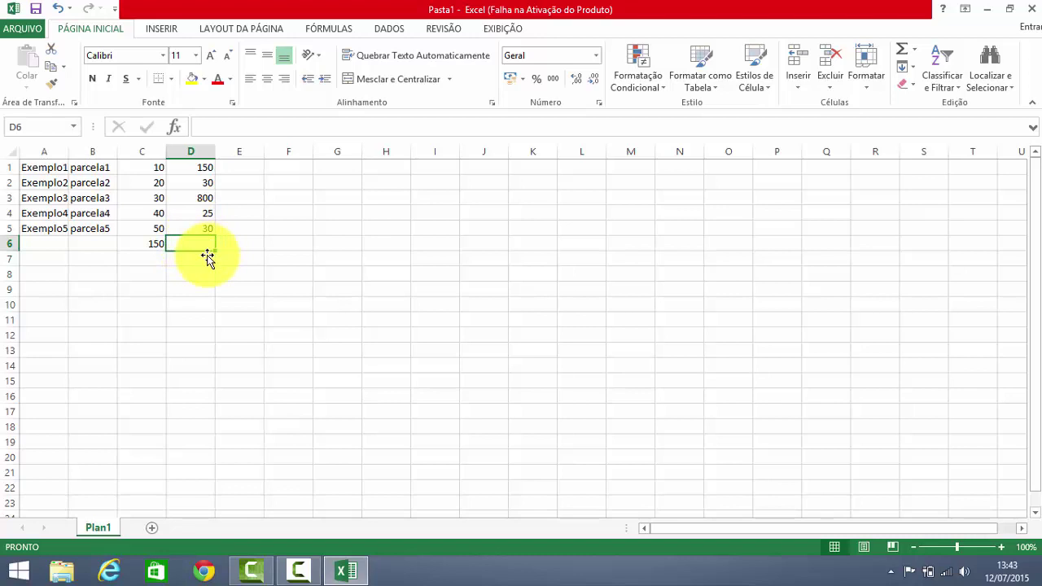
# Enter the label raiz in cell C7.
pyautogui.press('Return')
pyautogui.press('Left')
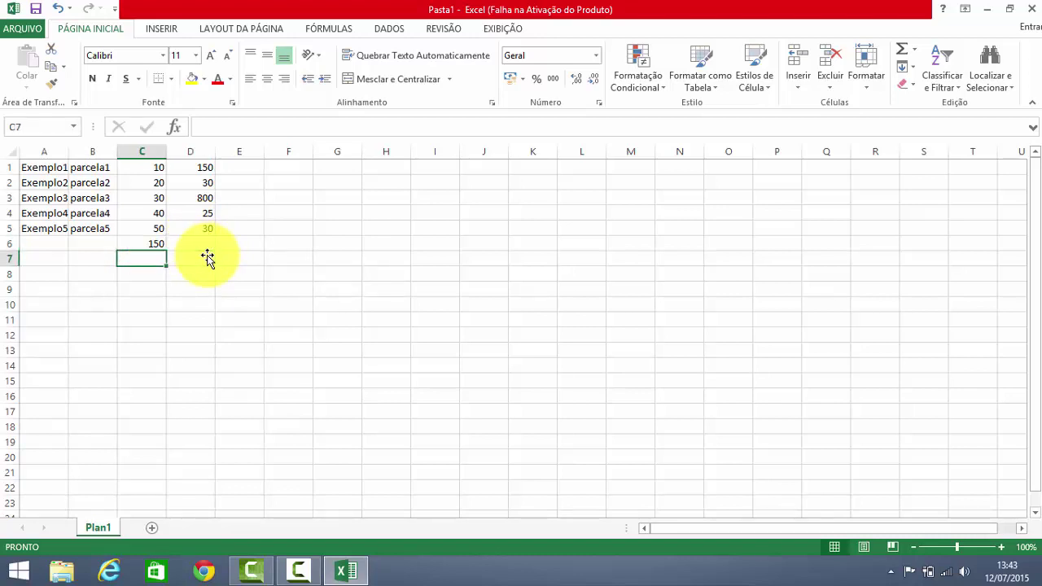
pyautogui.write('raiz')
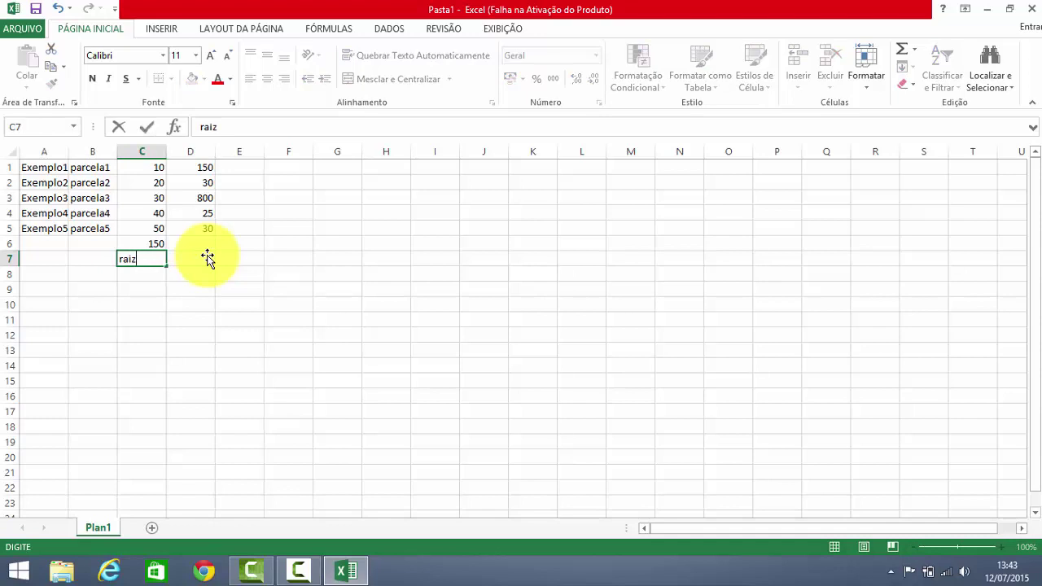
pyautogui.press('Right')
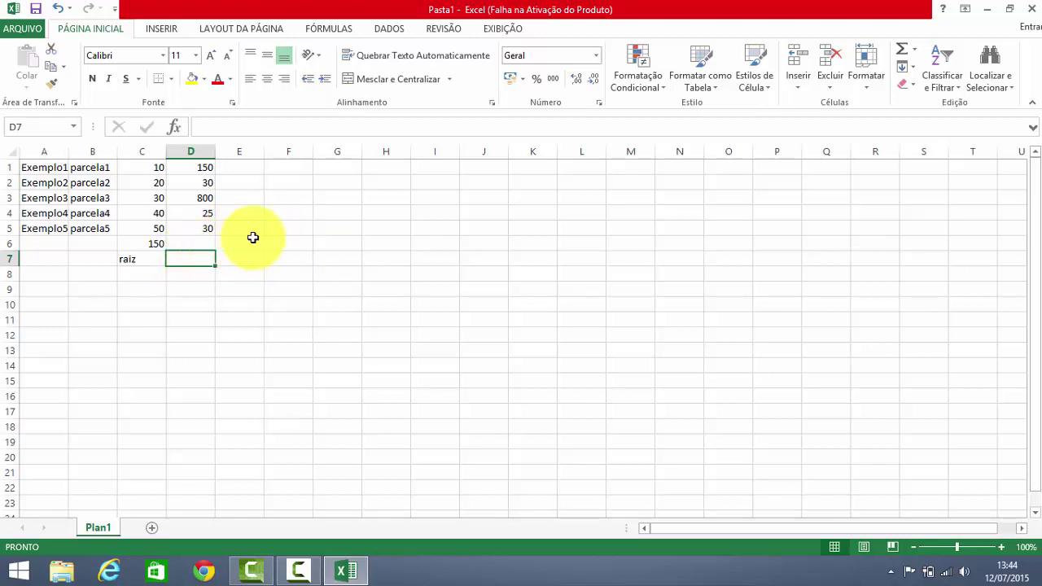
# Start inserting a function in cell D7 and choose the Matemática e Trigonométrica category.
pyautogui.click(178, 127)
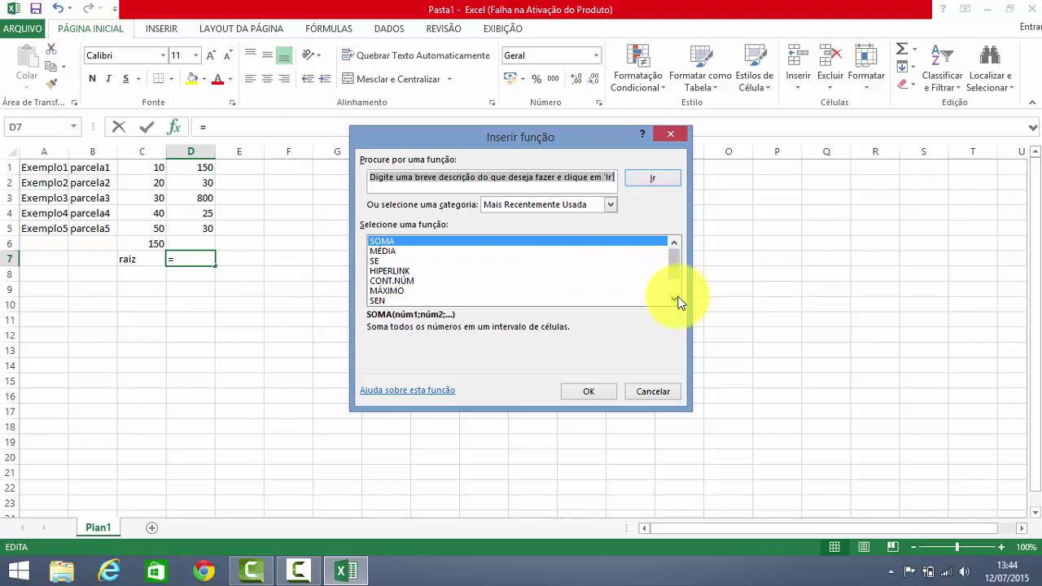
pyautogui.doubleClick(678, 299)
pyautogui.click(678, 299)
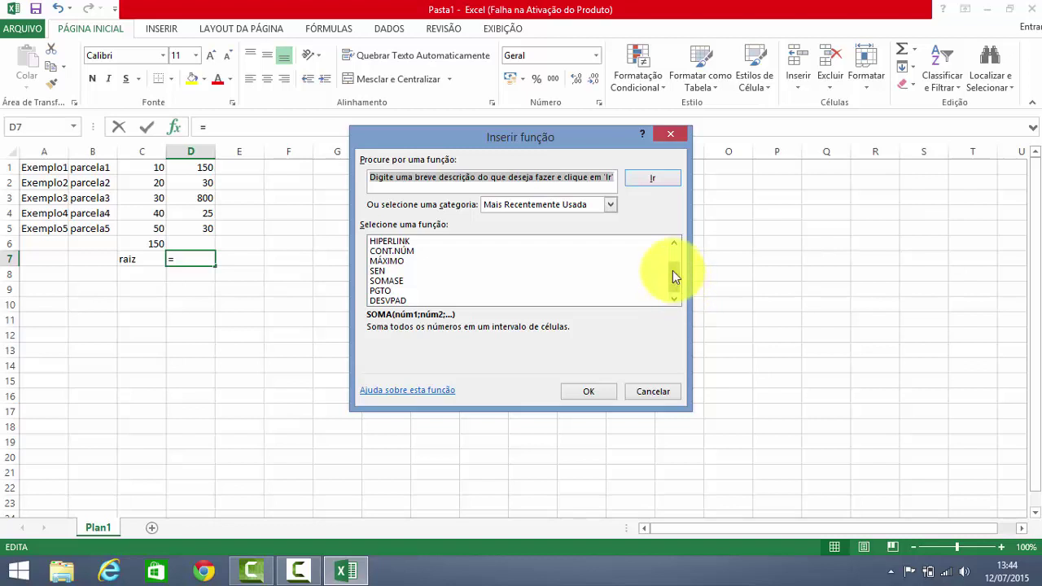
pyautogui.moveTo(676, 272); pyautogui.dragTo(666, 246)
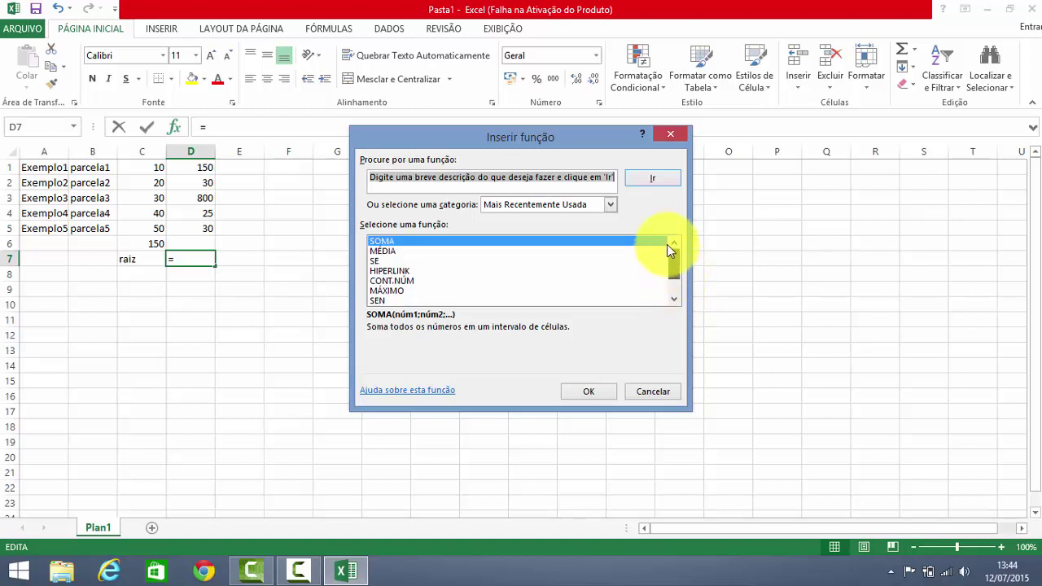
pyautogui.click(611, 205)
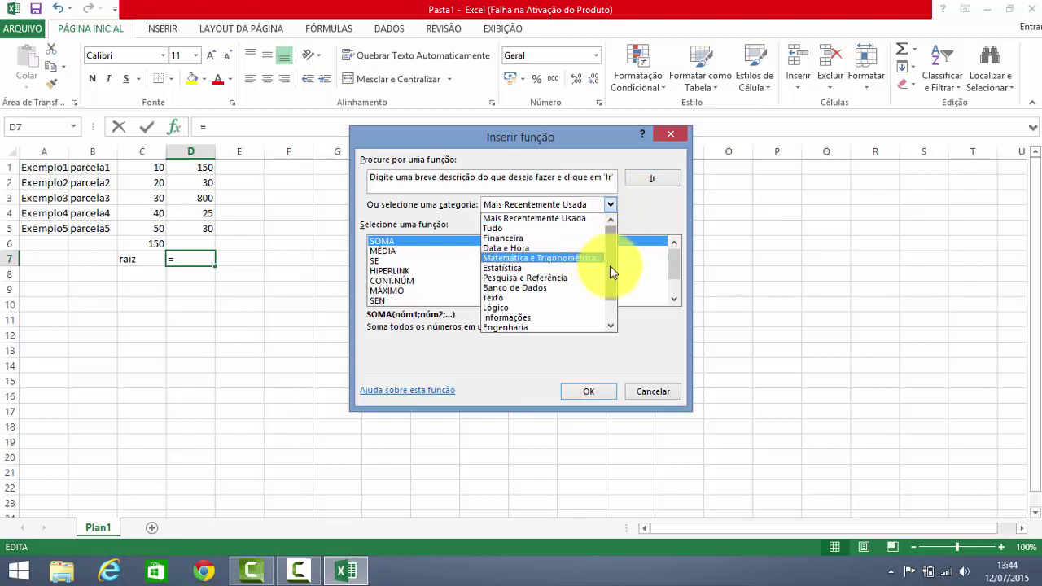
pyautogui.moveTo(610, 265)
pyautogui.mouseDown()
pyautogui.moveTo(611, 293)
pyautogui.moveTo(605, 271)
pyautogui.mouseUp()
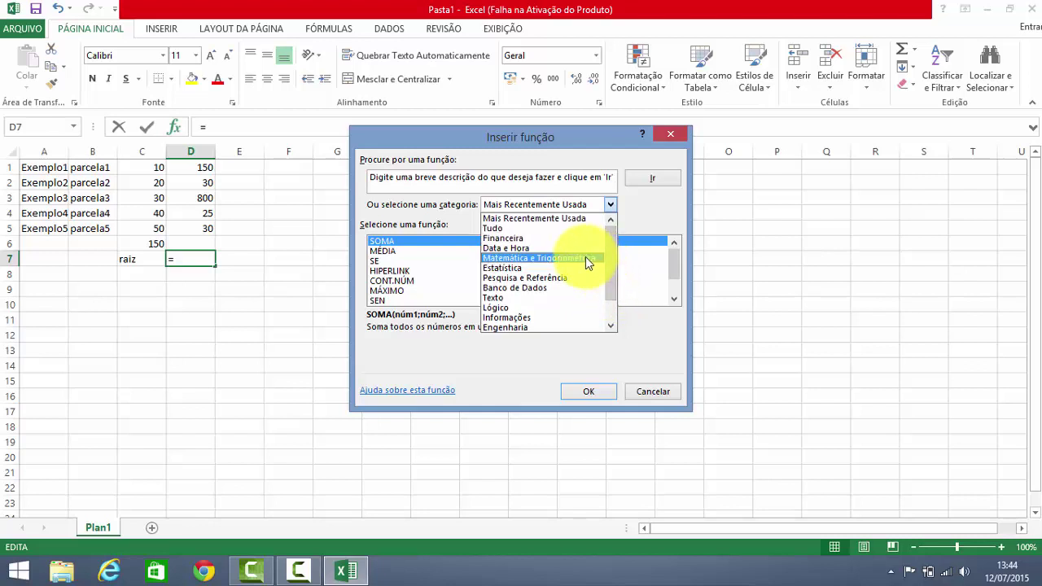
pyautogui.click(585, 259)
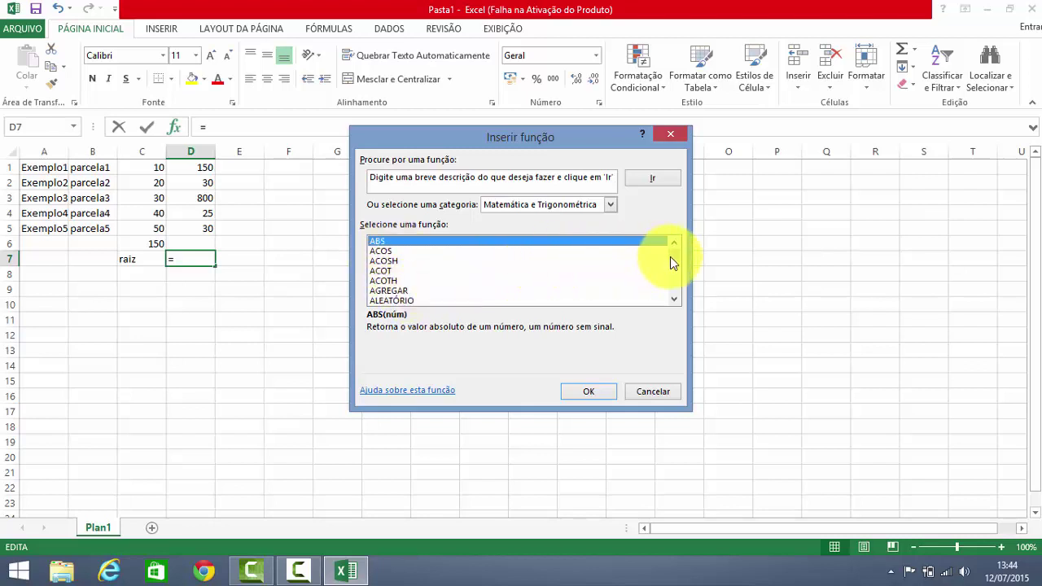
# Find and select the RAIZ function in the list of mathematical and trigonometric functions.
pyautogui.moveTo(673, 255); pyautogui.dragTo(679, 281)
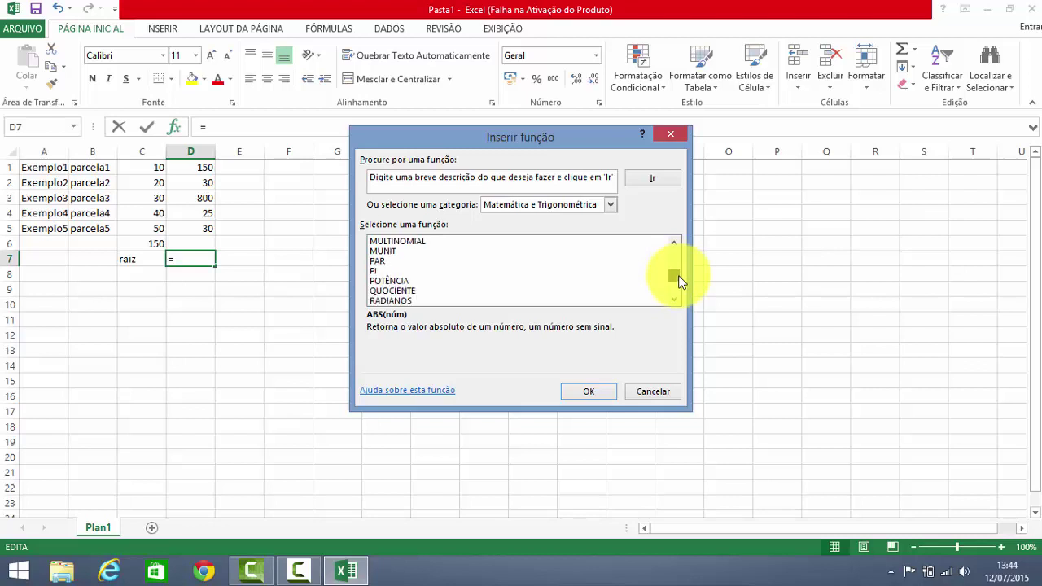
pyautogui.press('Home')
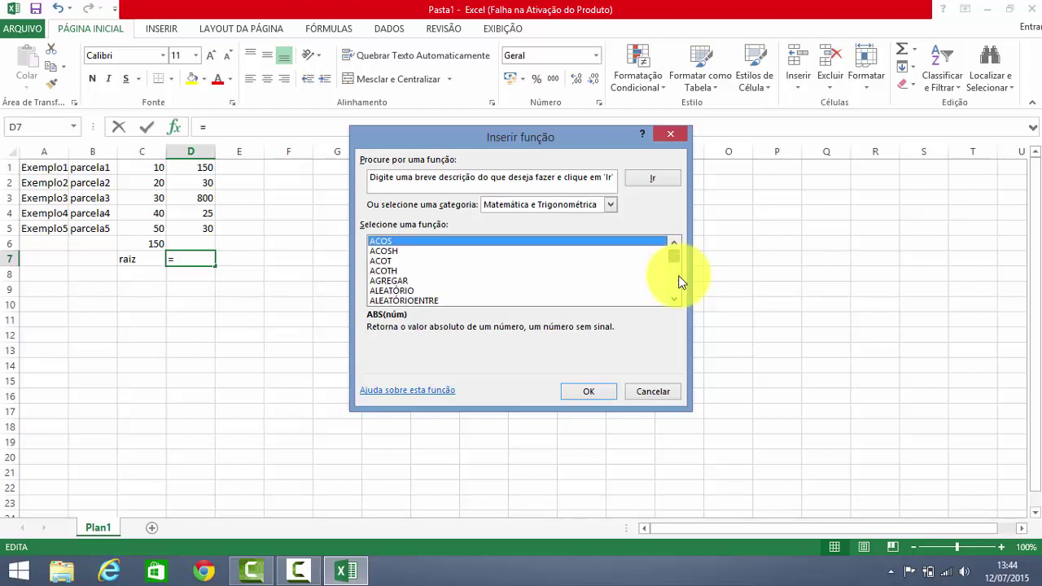
pyautogui.press('Down')
pyautogui.press('Down')
pyautogui.press('Down')
pyautogui.press('Down')
pyautogui.press('Down')
pyautogui.press('Down')
pyautogui.press('Down')
pyautogui.press('Down')
pyautogui.press('Down')
pyautogui.press('Down')
pyautogui.press('Down')
pyautogui.press('Down')
pyautogui.press('Down')
pyautogui.press('Down')
pyautogui.press('Down')
pyautogui.press('Down')
pyautogui.press('Down')
pyautogui.press('Down')
pyautogui.press('Down')
pyautogui.press('Down')
pyautogui.press('Down')
pyautogui.press('Down')
pyautogui.press('Down')
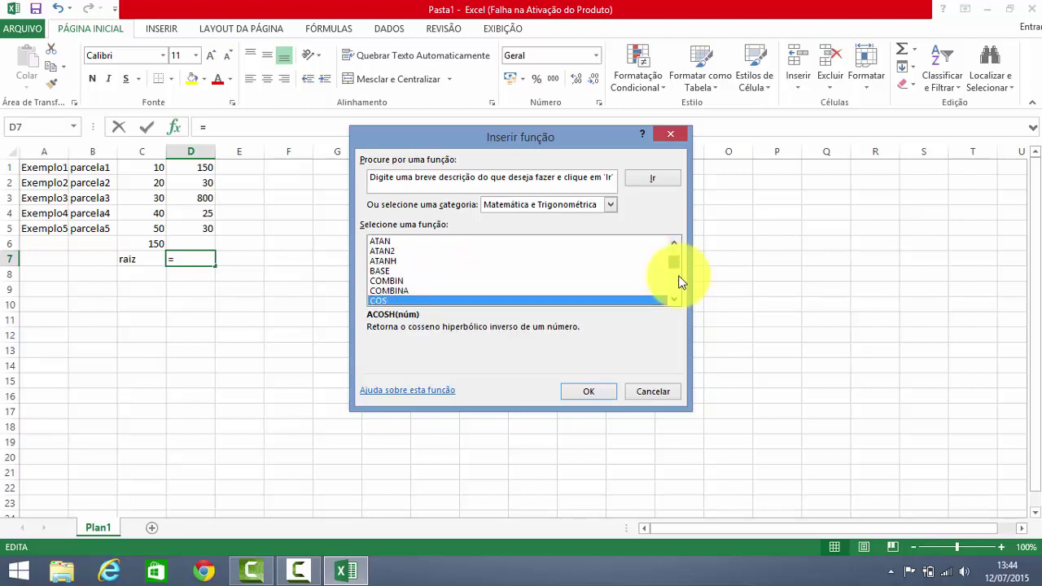
pyautogui.press('Down')
pyautogui.press('Down')
pyautogui.press('Down')
pyautogui.press('Down')
pyautogui.press('Down')
pyautogui.press('Down')
pyautogui.press('Down')
pyautogui.press('Down')
pyautogui.press('Down')
pyautogui.press('Down')
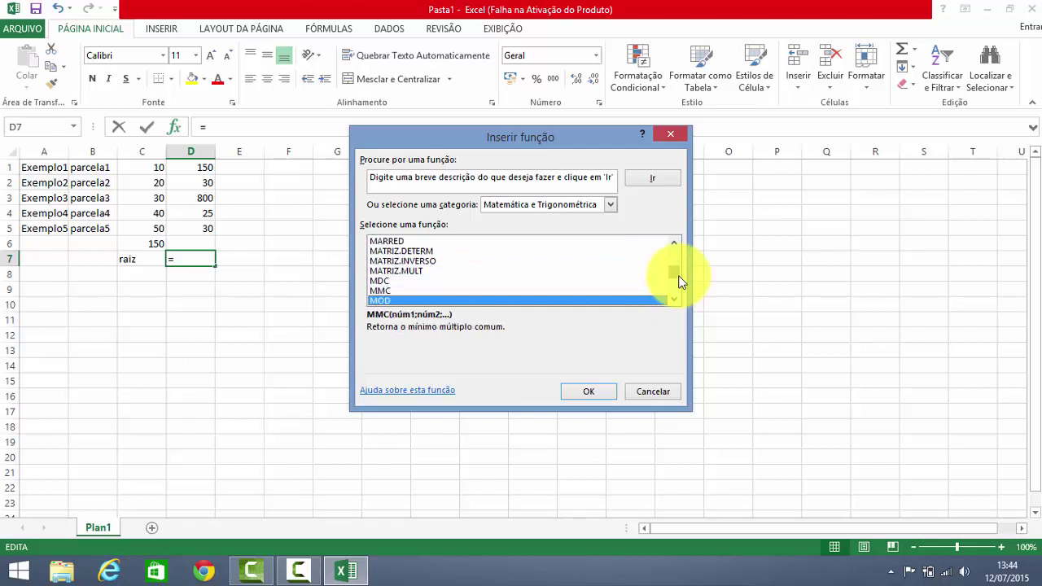
pyautogui.press('Down')
pyautogui.press('Down')
pyautogui.press('Down')
pyautogui.press('Down')
pyautogui.press('Down')
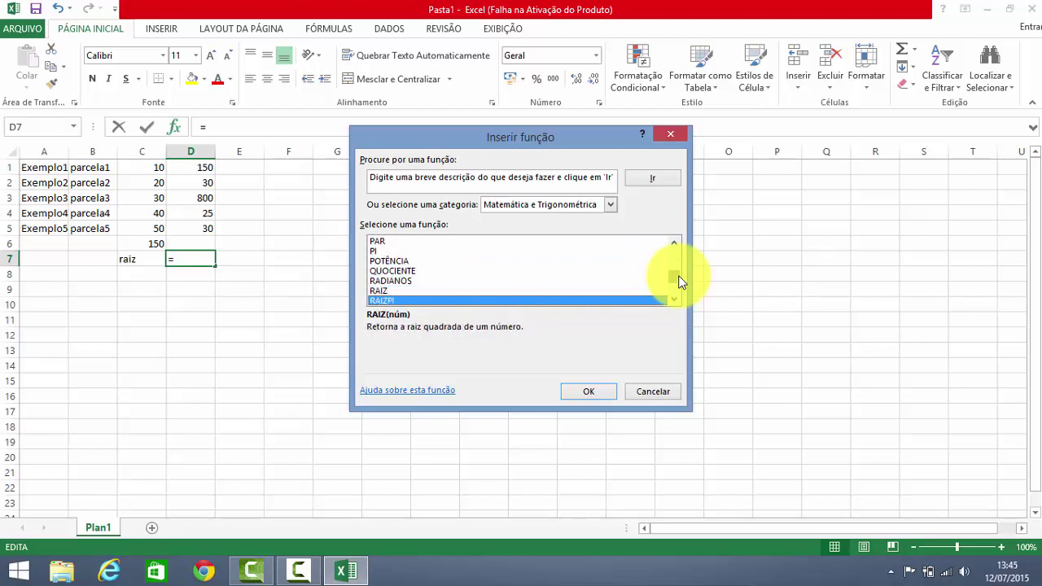
pyautogui.press('Up')
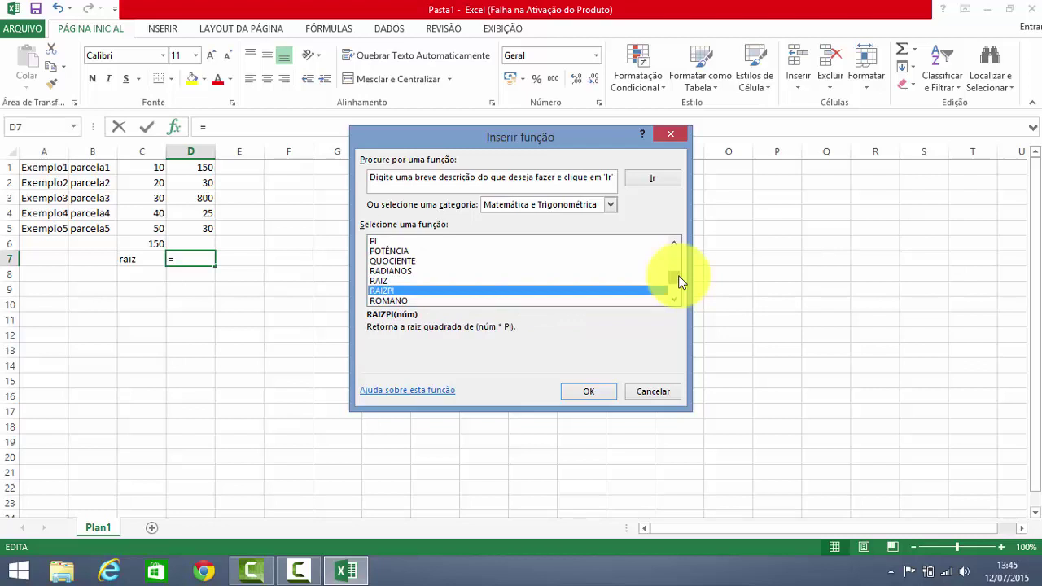
pyautogui.press('Up')
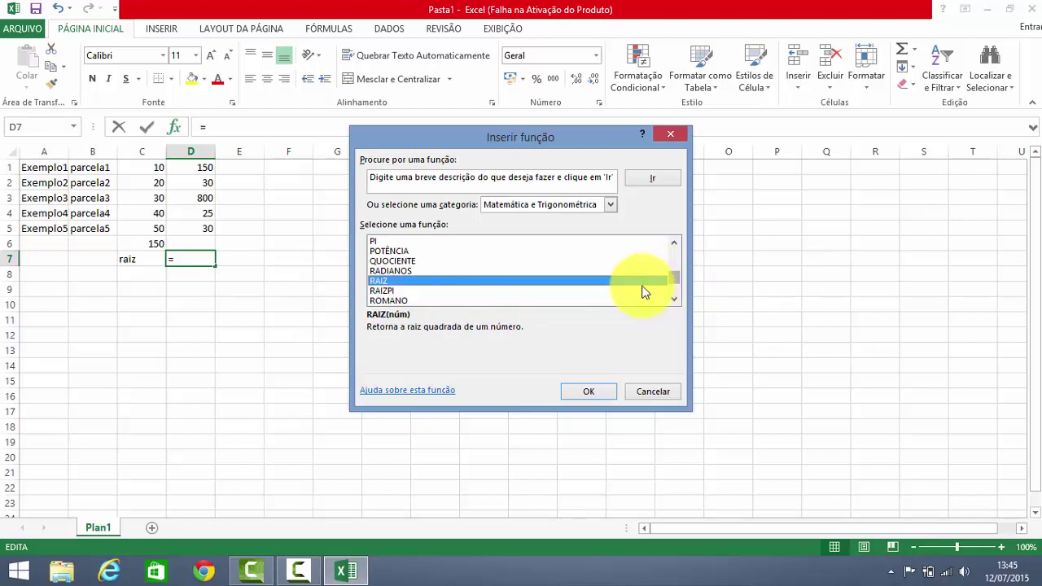
# Insert the RAIZ function in cell D7 with C4 as its number argument.
pyautogui.click(588, 390)
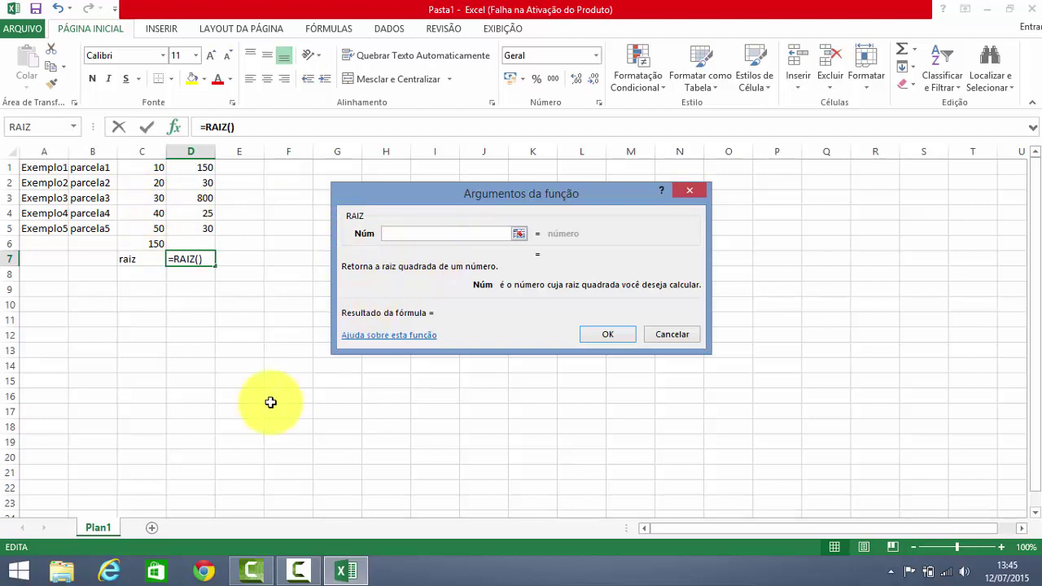
pyautogui.write('c4')
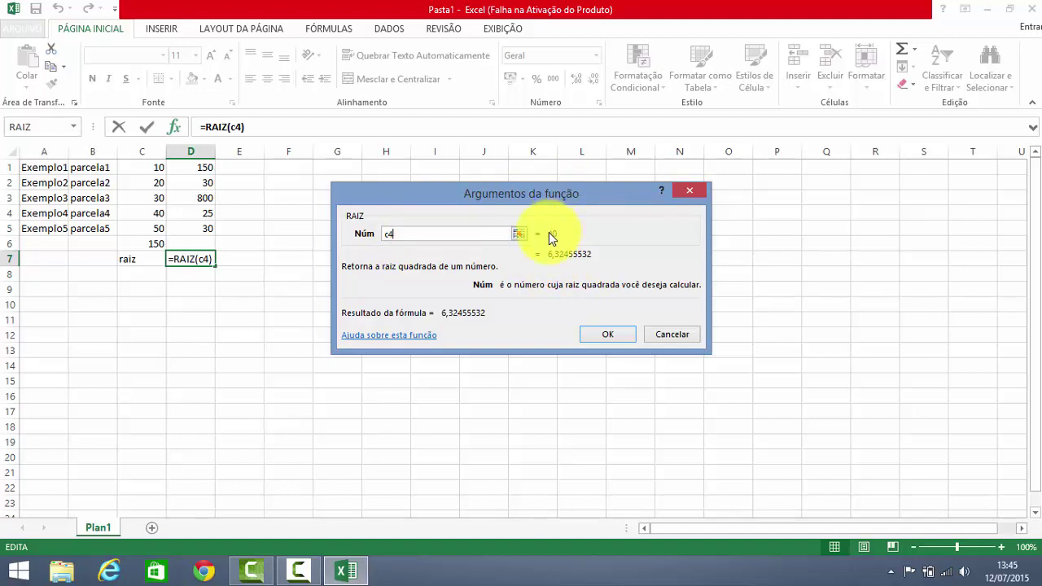
pyautogui.click(611, 335)
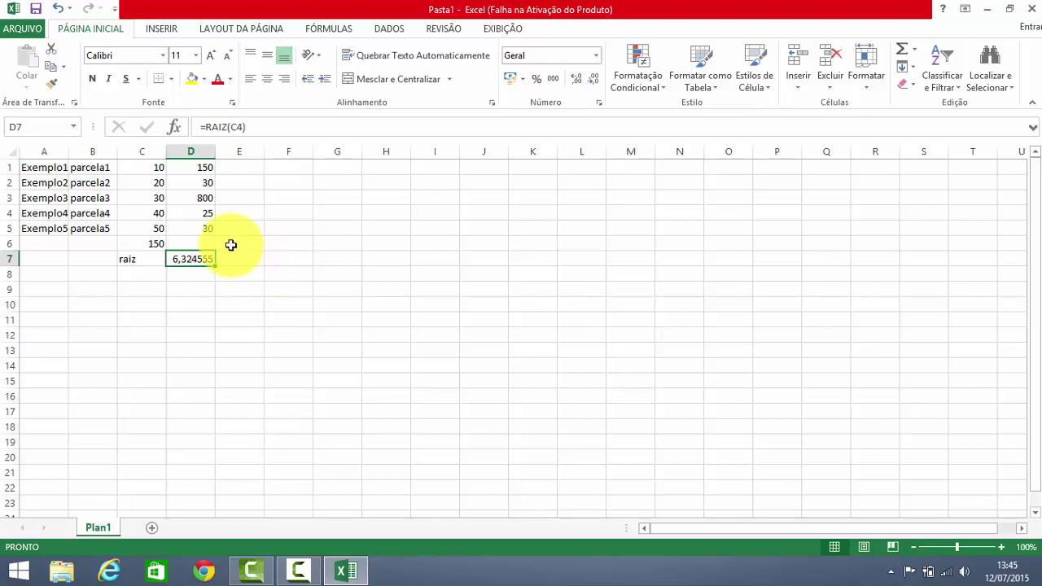
# Replace the average formula in cell D5 with =soma(c1:c5)/5.
pyautogui.click(208, 227)
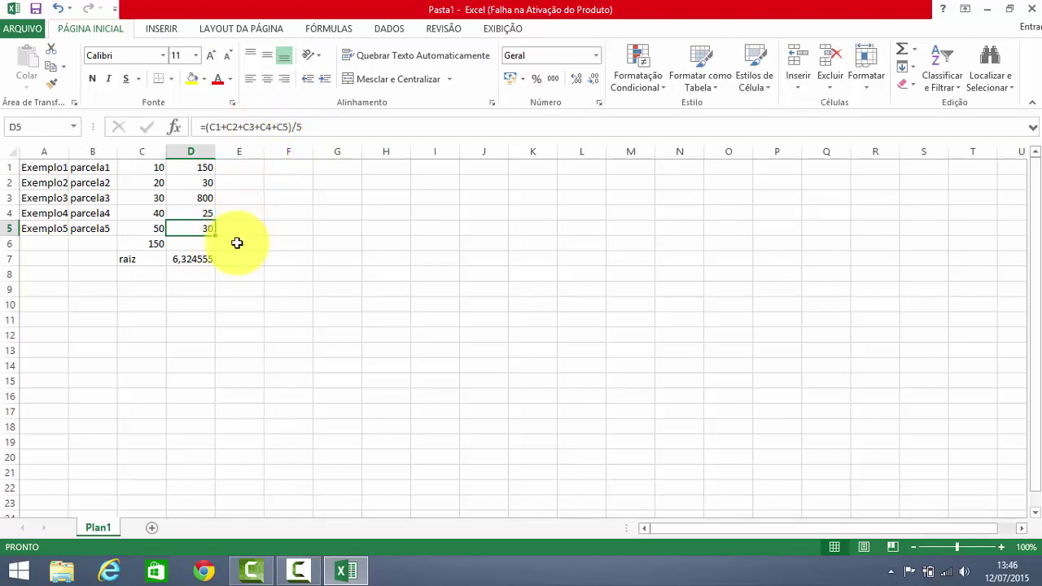
pyautogui.press('Delete')
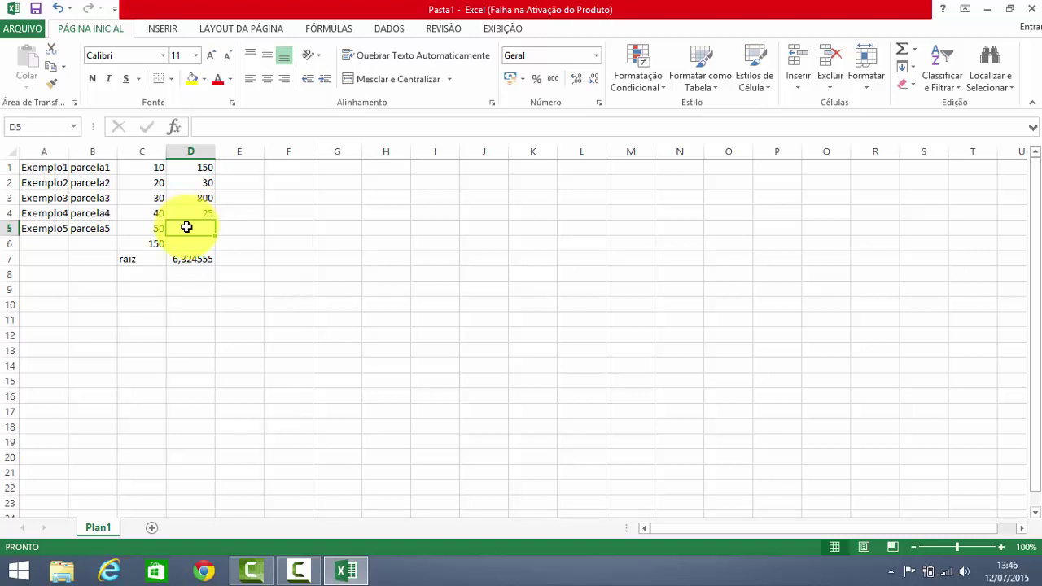
pyautogui.write('=')
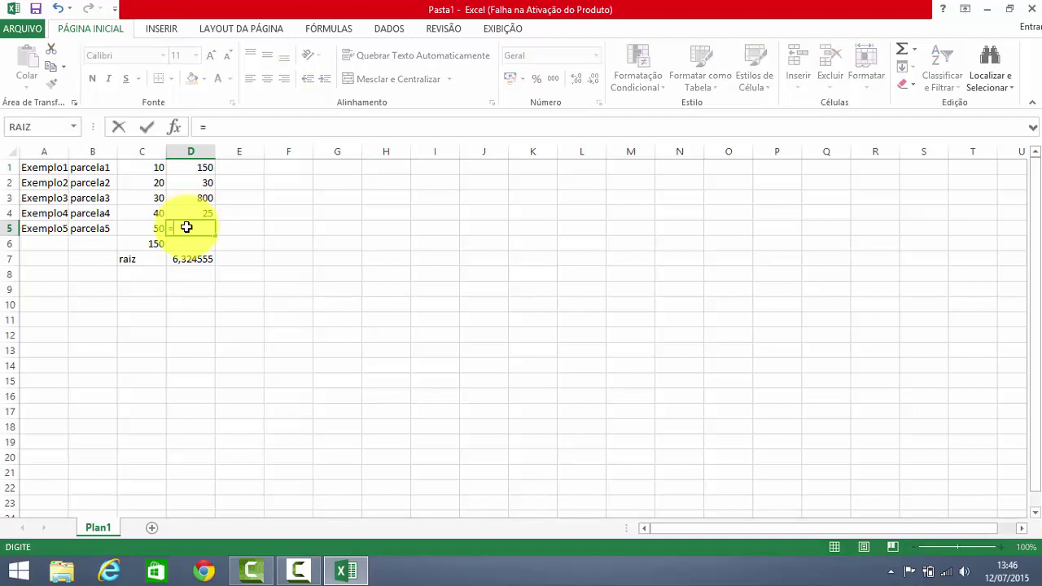
pyautogui.write('soma')
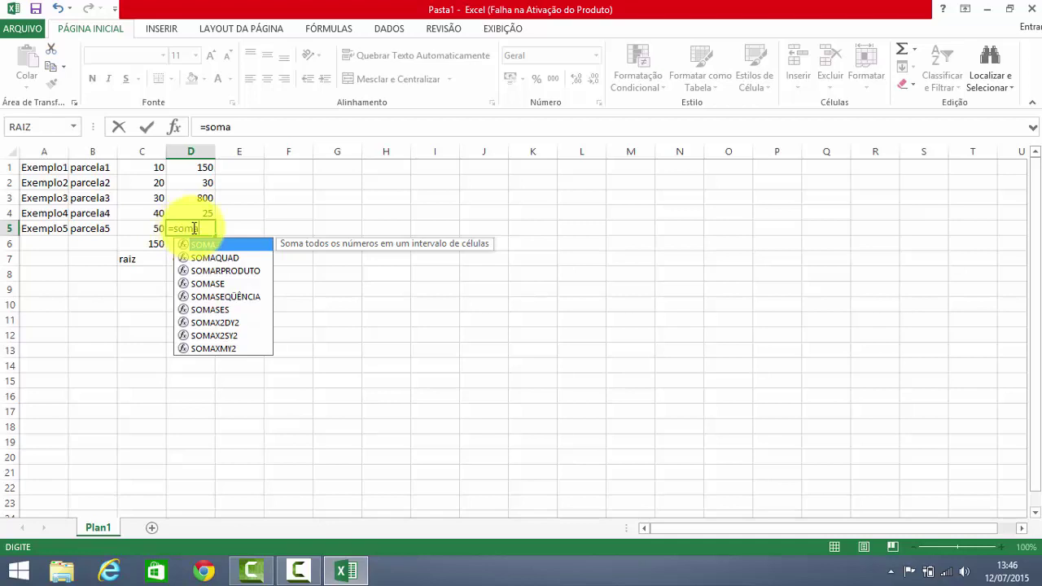
pyautogui.write('(')
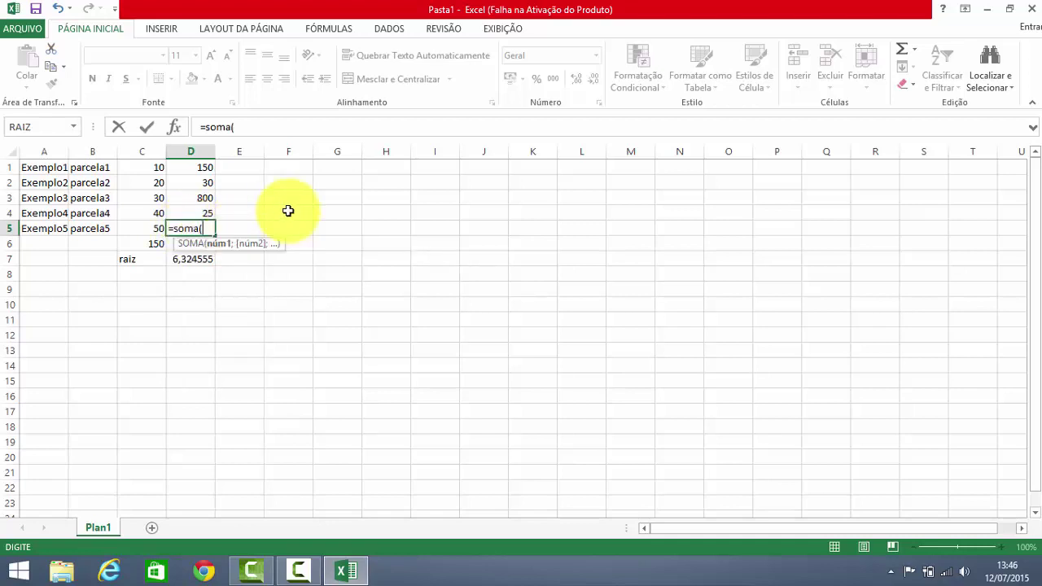
pyautogui.write('c1')
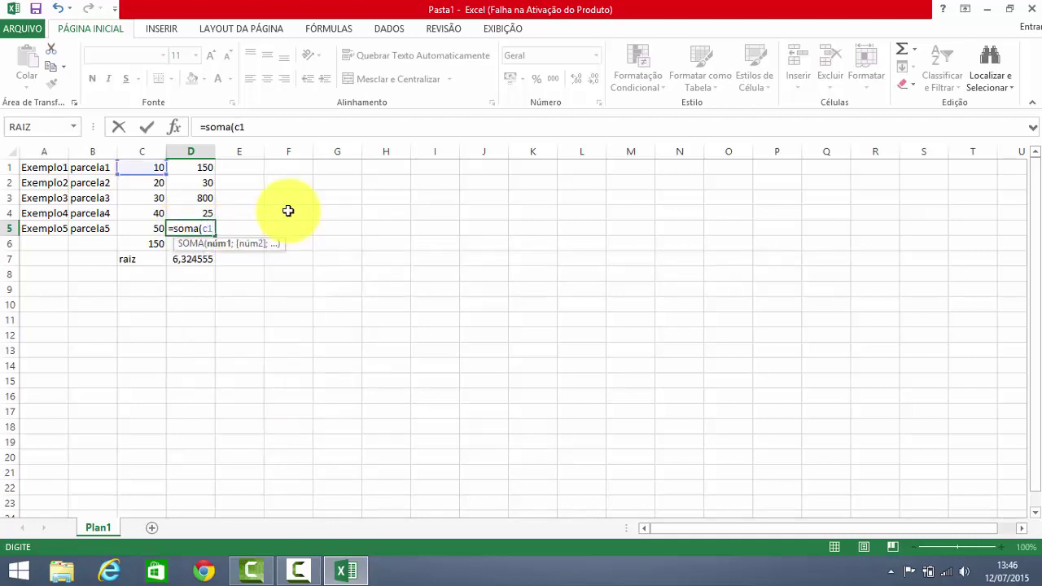
pyautogui.write(':c5')
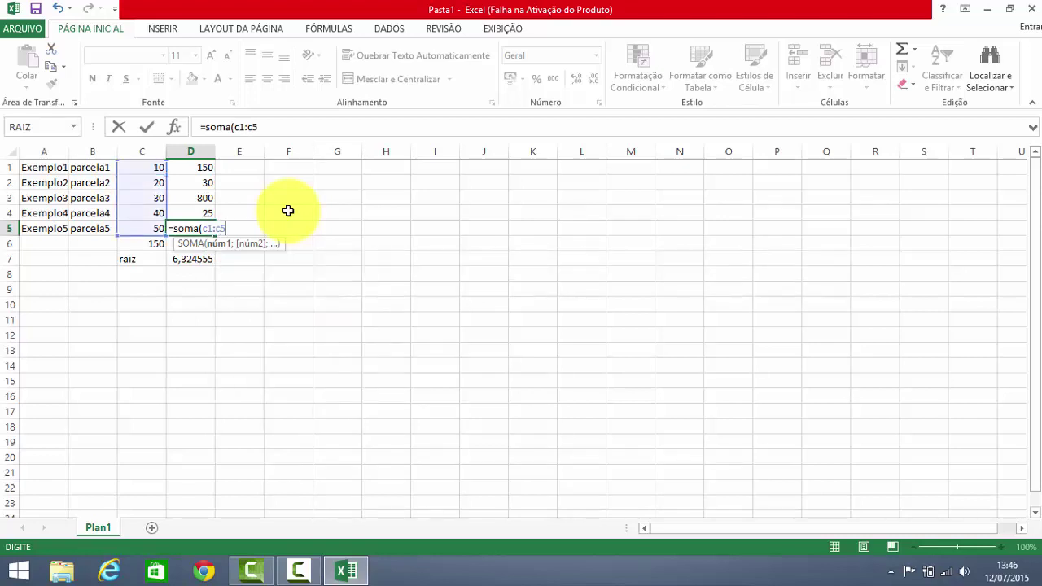
pyautogui.write(')')
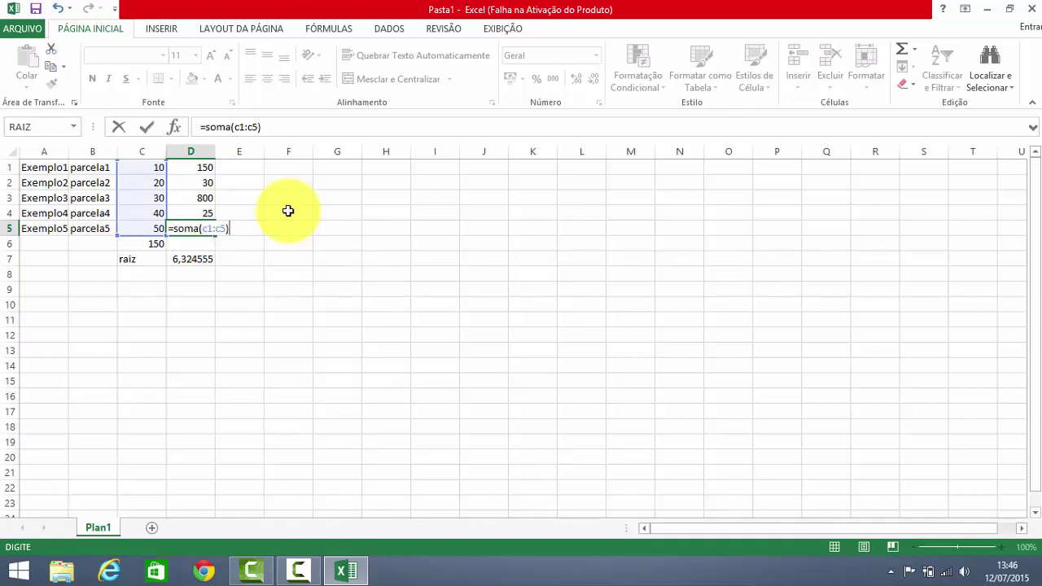
pyautogui.write('/5')
pyautogui.press('Return')
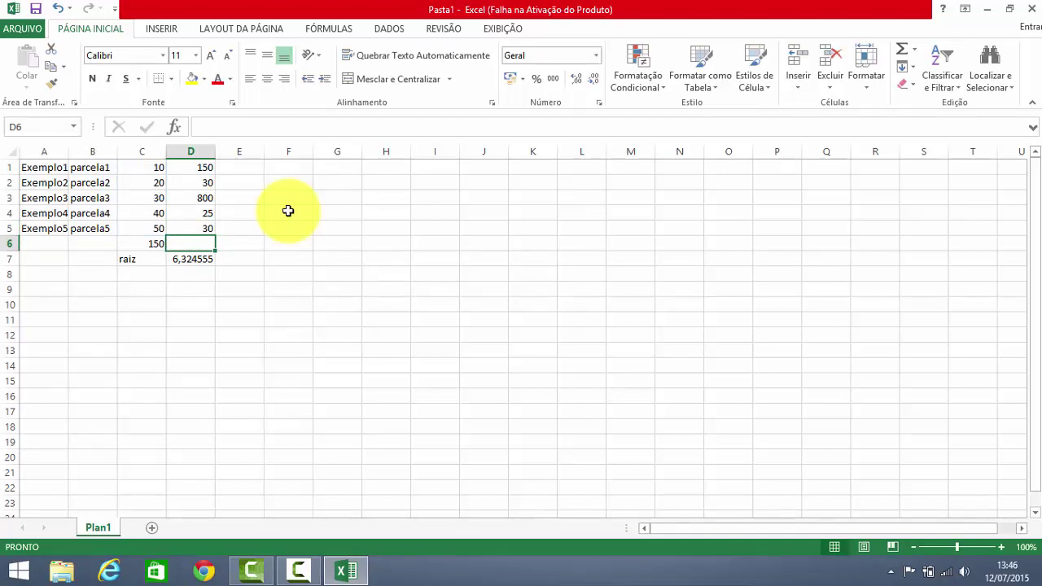
# Clear cell D5 and calculate the average there with the formula =media(c1:c5).
pyautogui.press('Up')
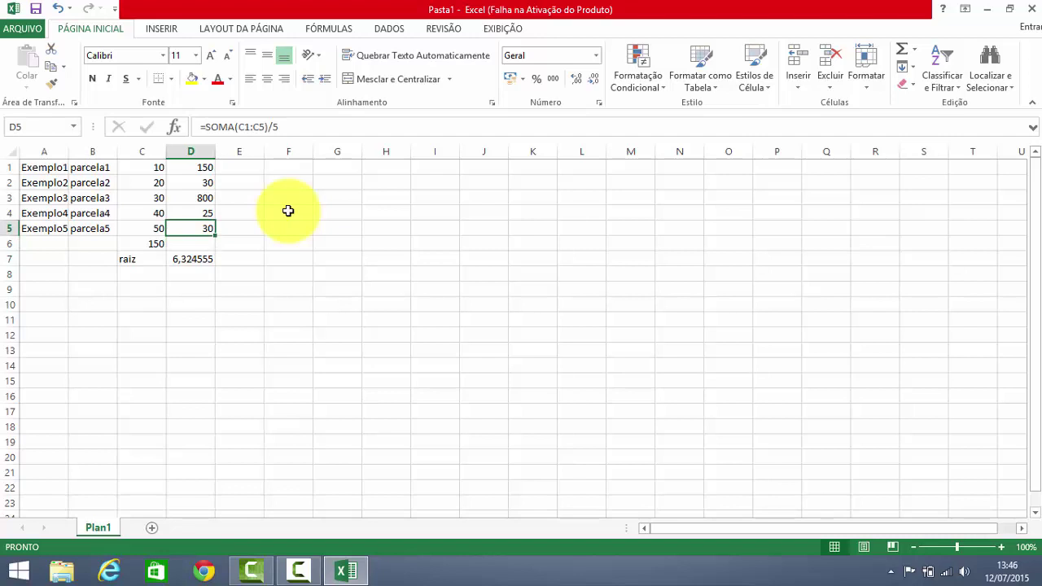
pyautogui.press('Delete')
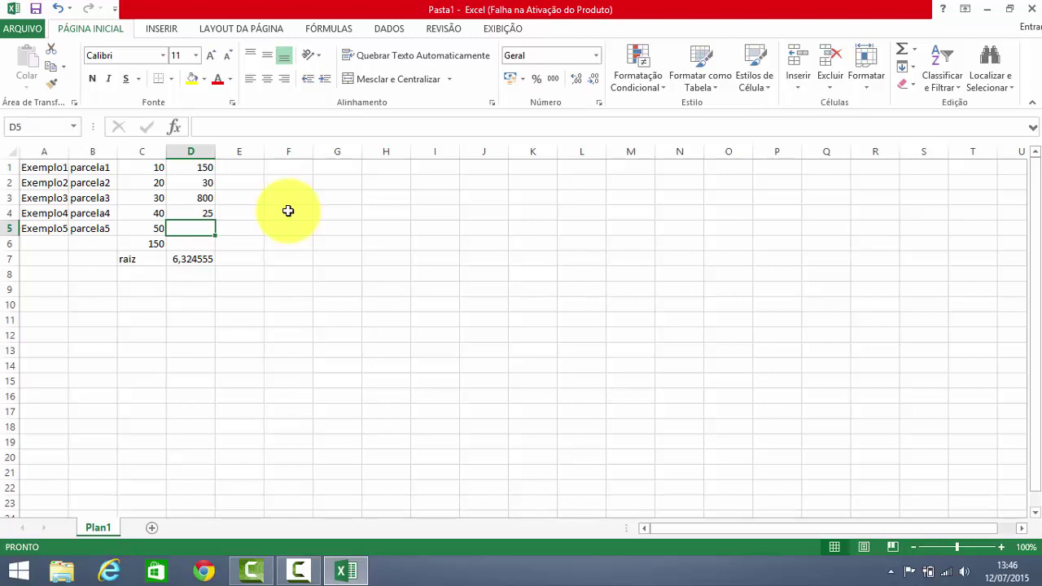
pyautogui.write('=')
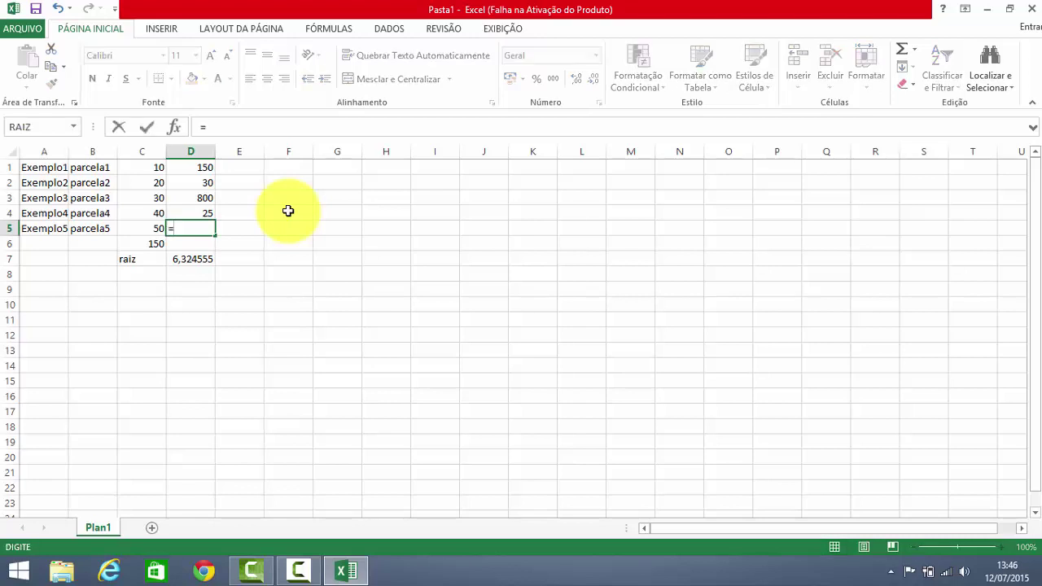
pyautogui.write('media(c')
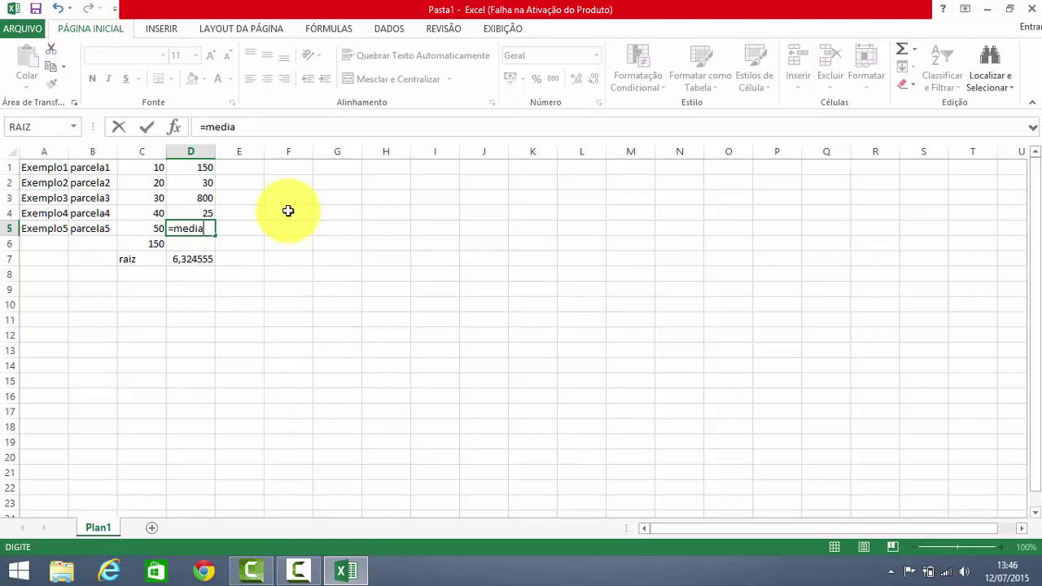
pyautogui.write('1')
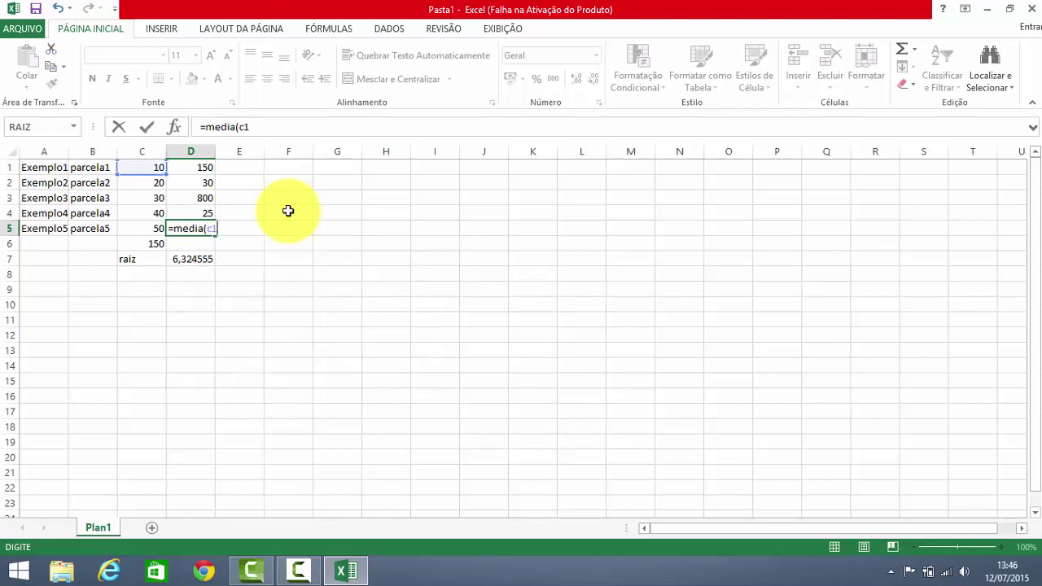
pyautogui.write(':c5')
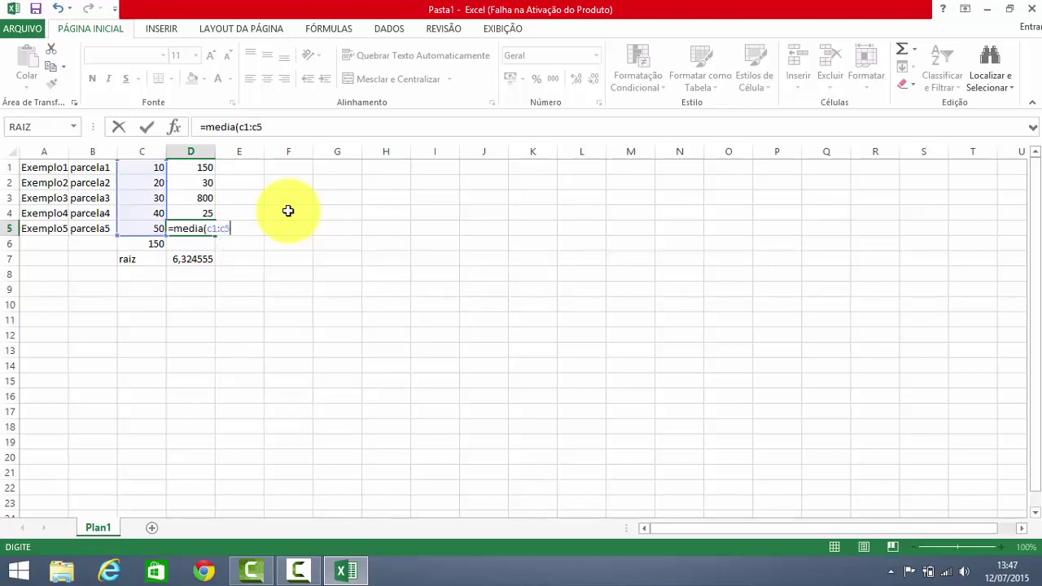
pyautogui.write(')')
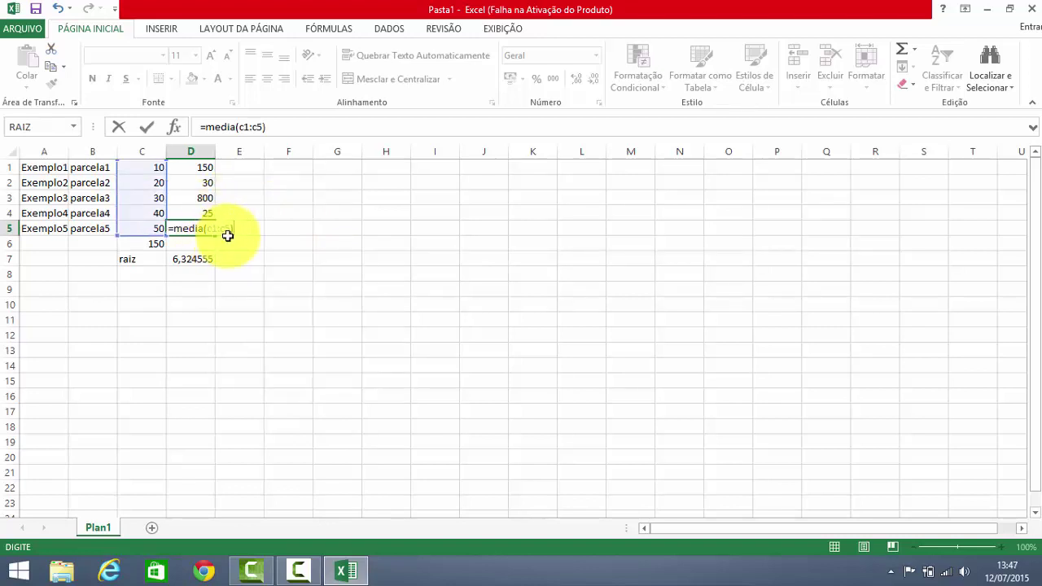
pyautogui.press('super')
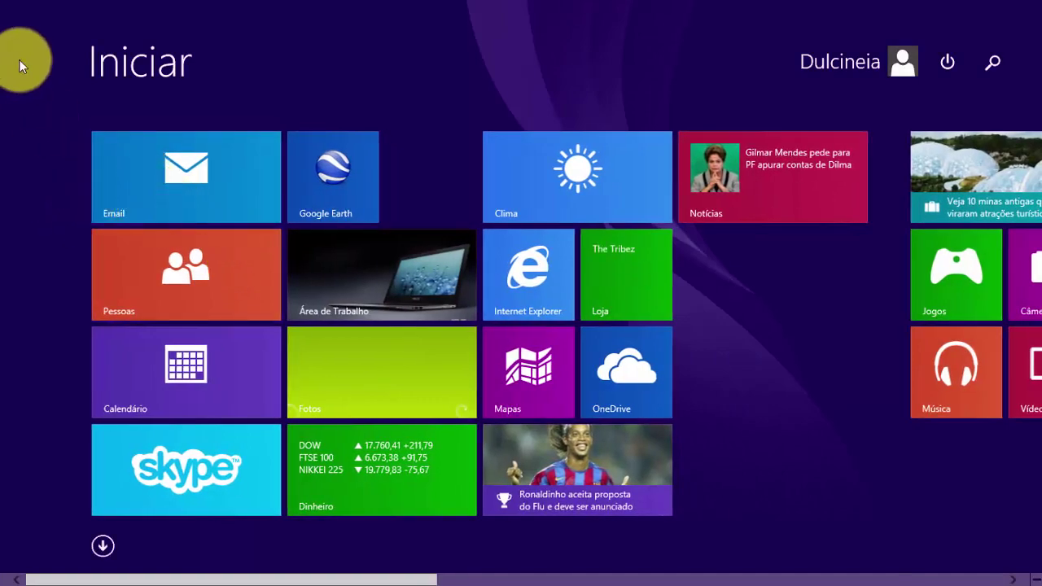
pyautogui.press('super')
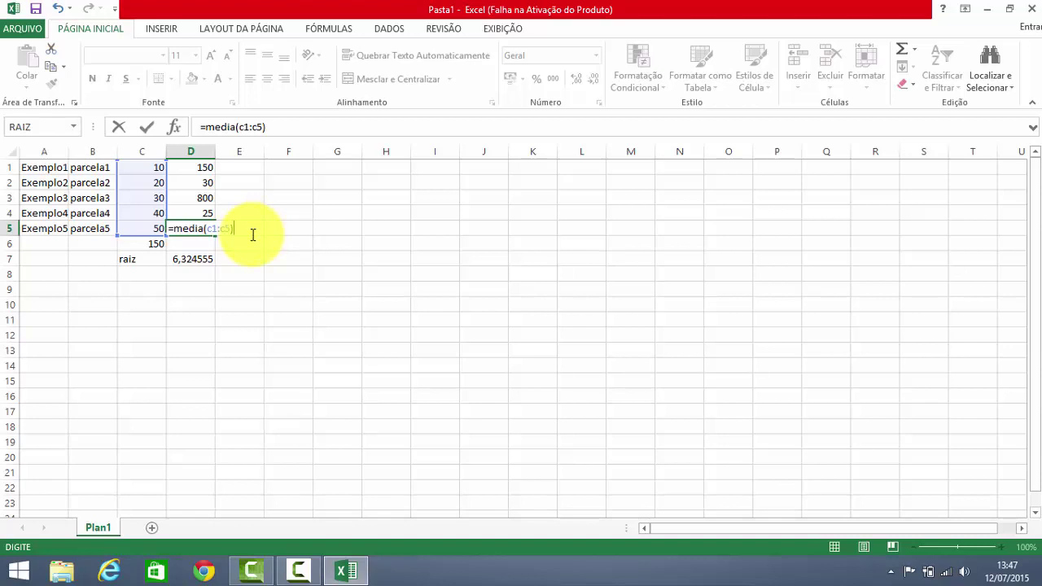
pyautogui.press('Return')
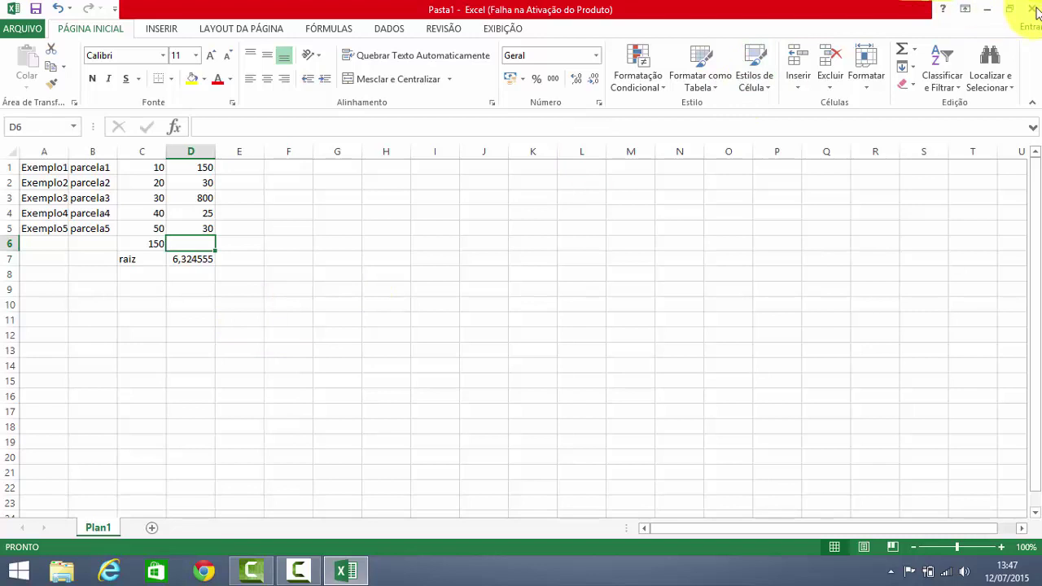
# Close the workbook Pasta1 without saving its changes.
pyautogui.click(1032, 9)
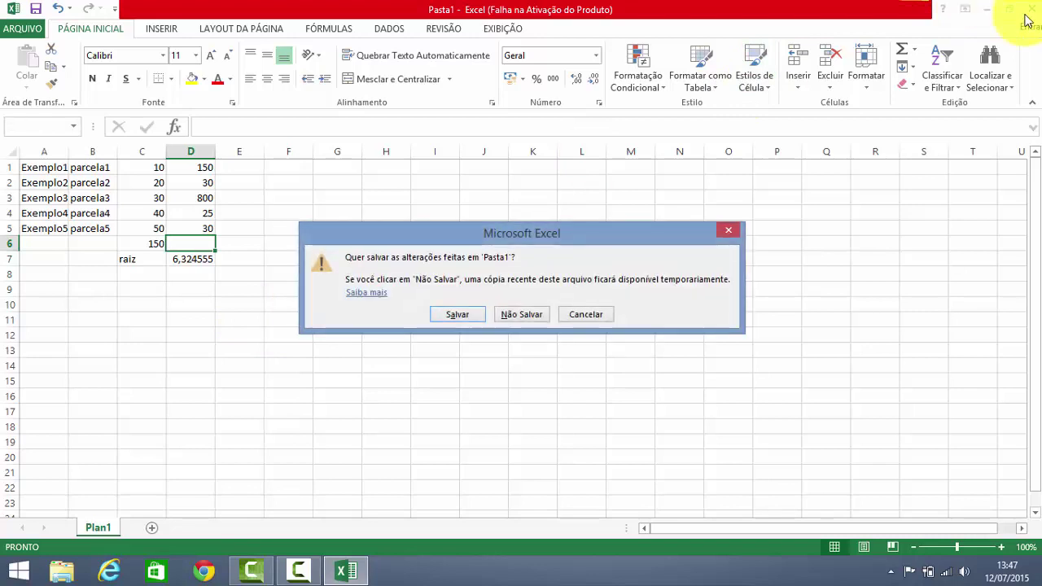
pyautogui.click(527, 314)
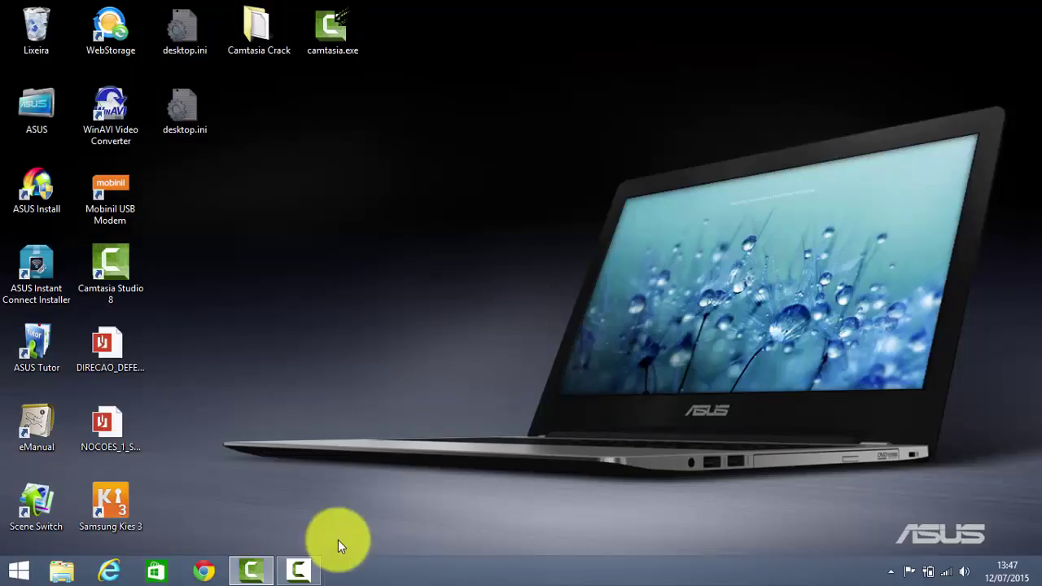